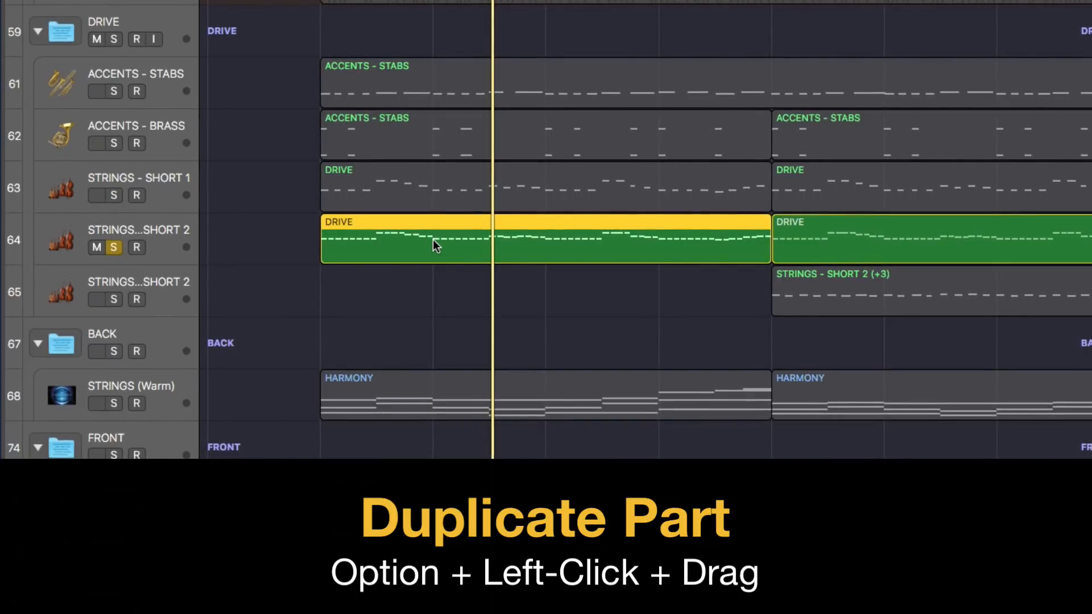
- Duplicate the first DRIVE region from track 64 onto track 65 and solo track 65 alongside it
left_click_drag(433, 245, 431, 292)
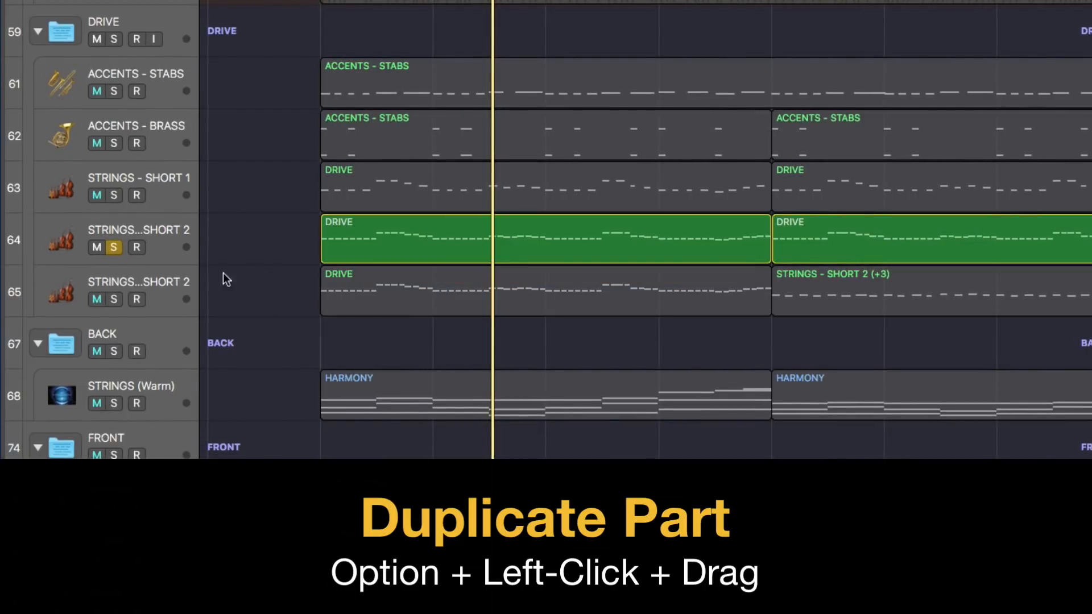
left_click(114, 297)
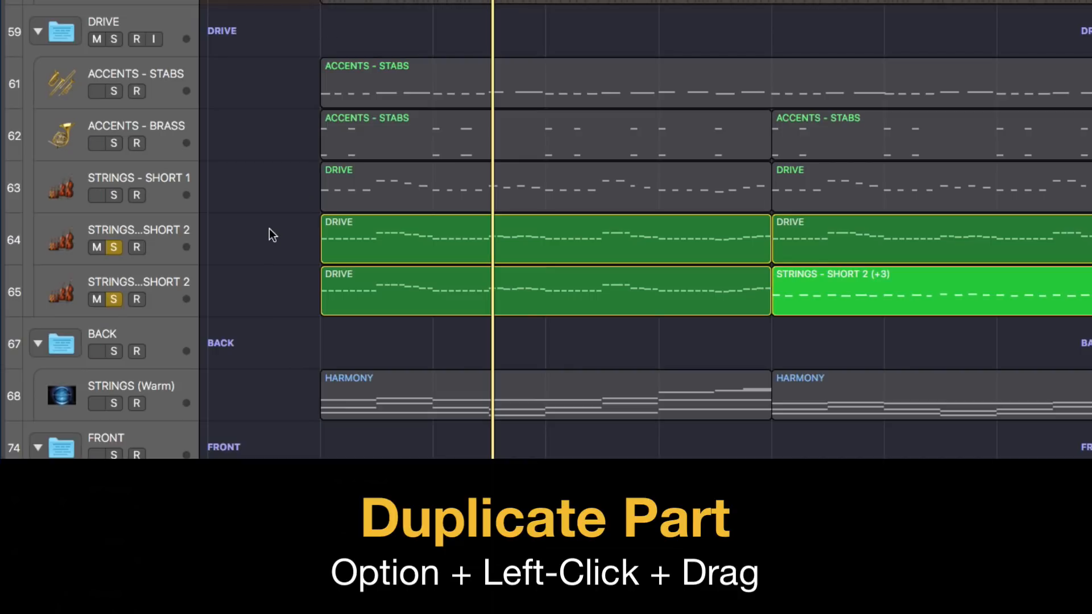
left_click(432, 234)
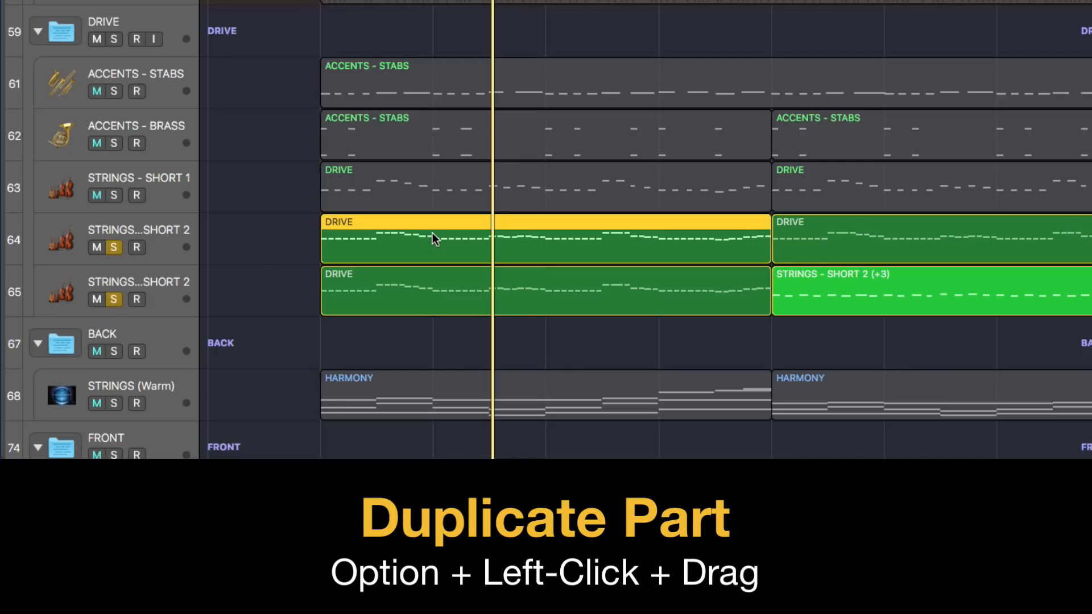
left_click(384, 292)
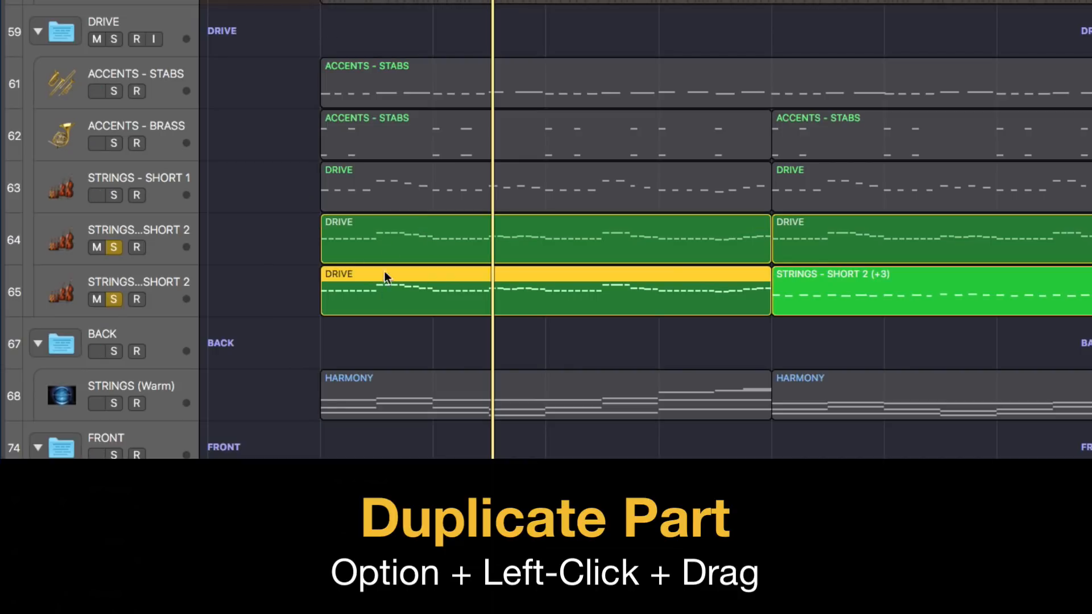
- Delete the duplicated DRIVE region from track 65
left_click(389, 243)
left_click(394, 288)
key("Delete")
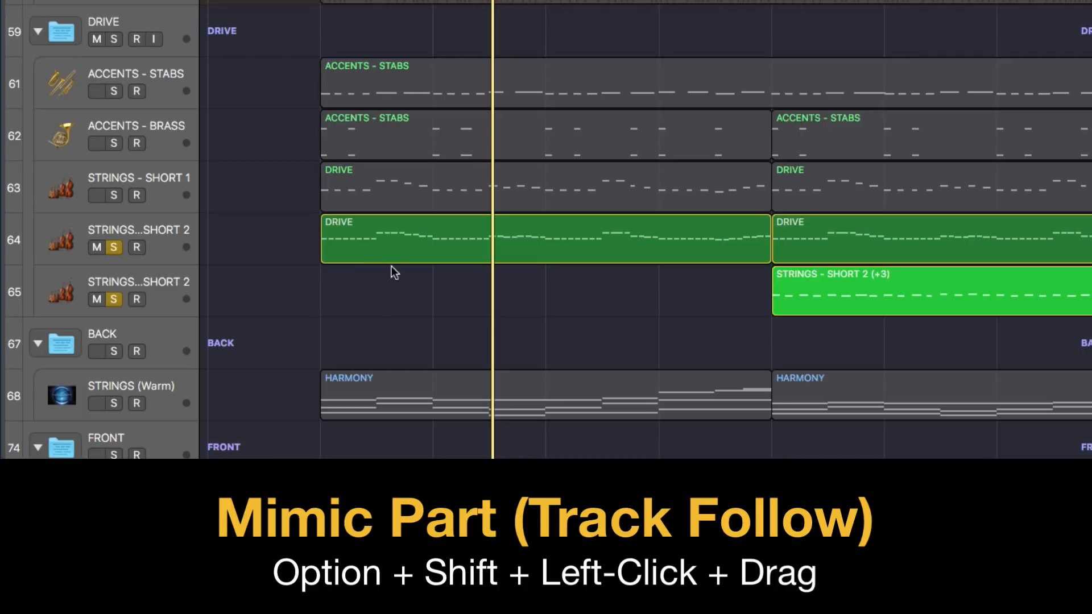
- Create an alias of track 64's first DRIVE region directly below it on track 65
left_click(385, 244)
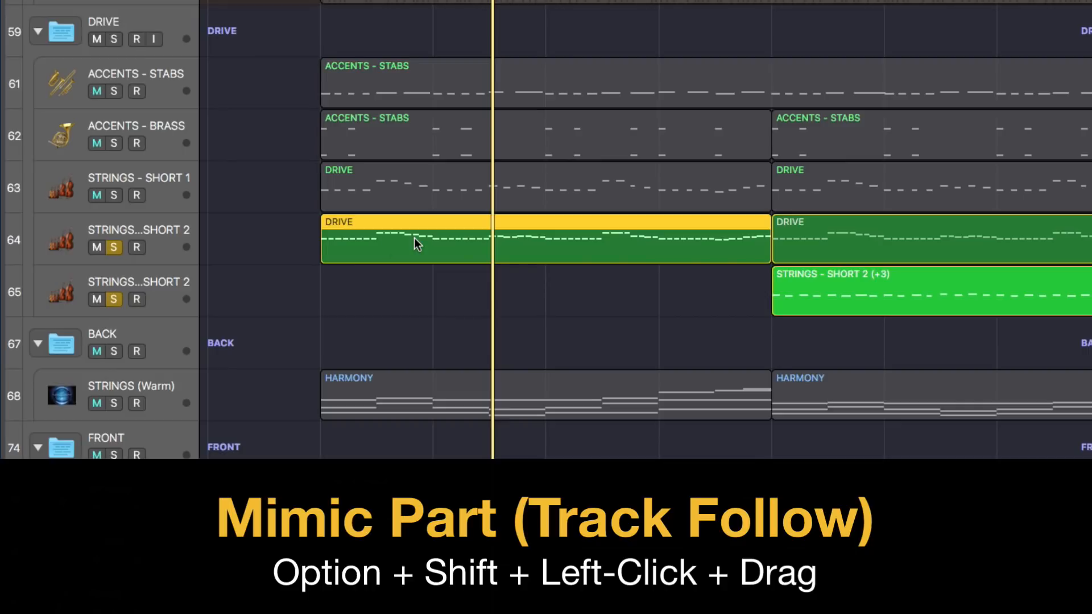
left_click_drag(415, 236, 416, 282)
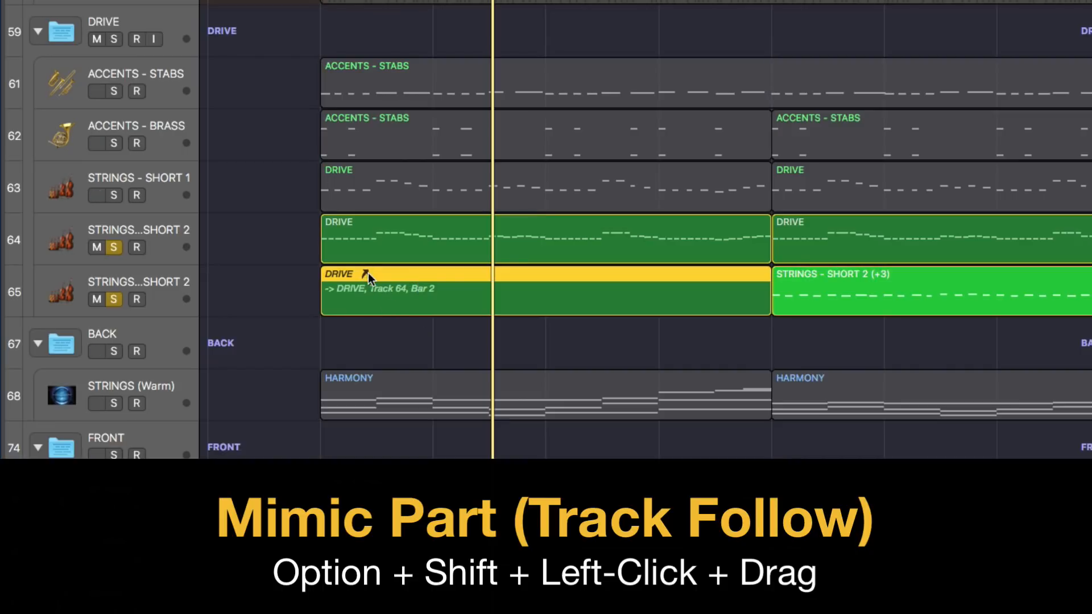
left_click(456, 337)
left_click(350, 287)
left_click(405, 237)
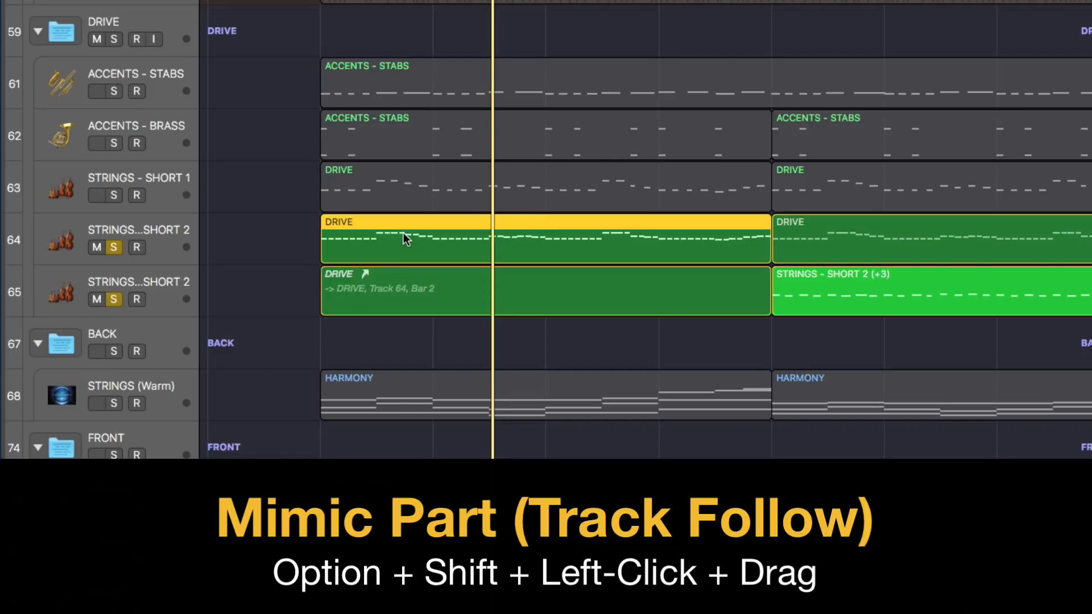
left_click(341, 301)
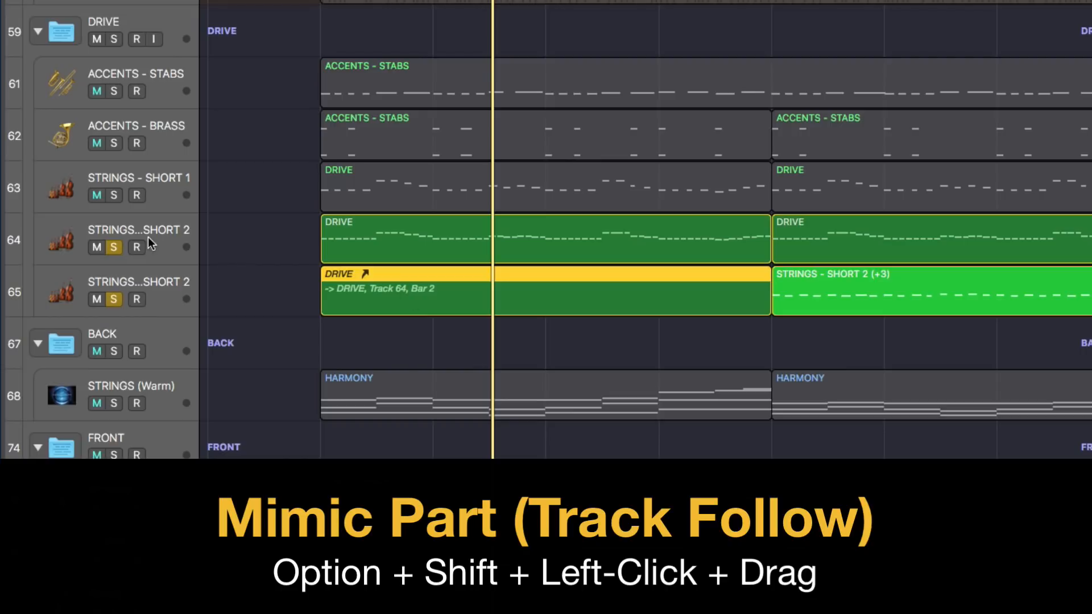
- Compare playback with the two STRINGS - SHORT 2 tracks unsoloed and soloed, leaving both tracks 64 and 65 soloed
left_click(259, 298)
left_click(113, 300)
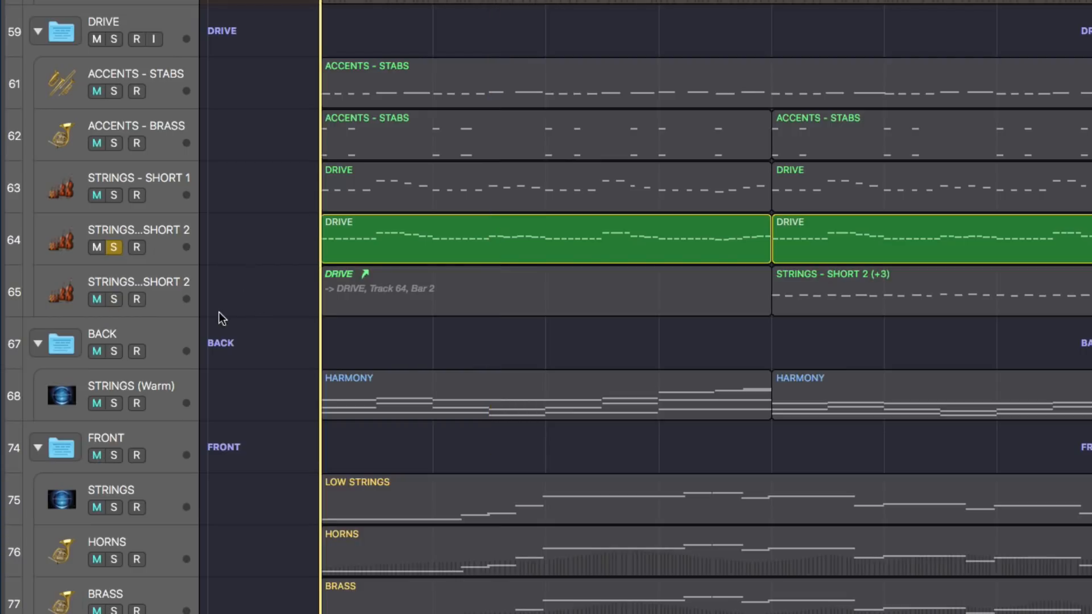
left_click(114, 247)
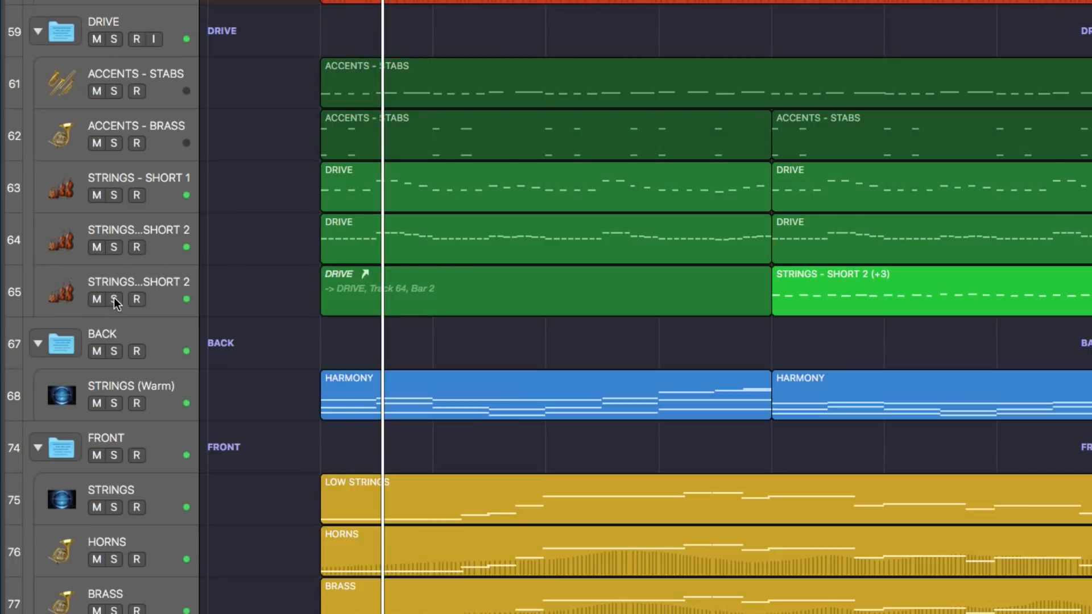
left_click(114, 299)
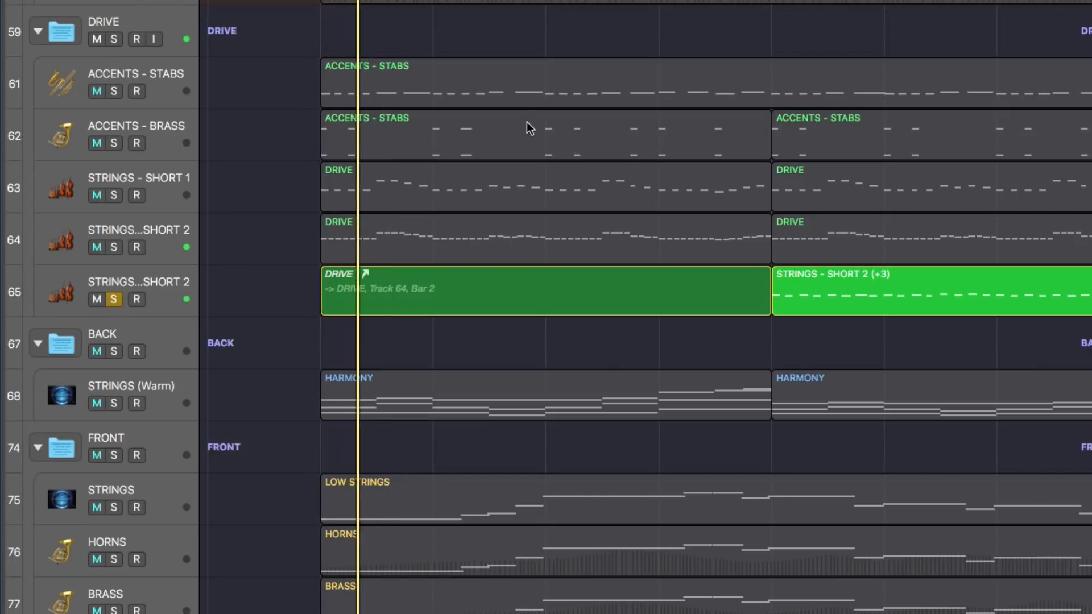
left_click(113, 247)
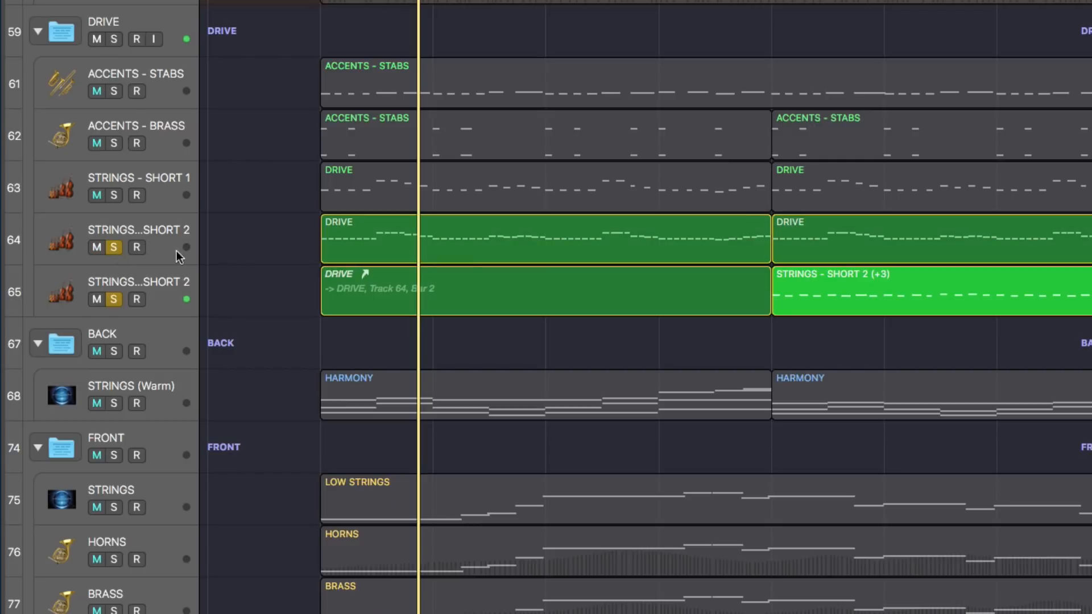
- Move a group of notes in track 64's first DRIVE region to a lower pitch and play both soloed tracks from bar 2
double_click(466, 251)
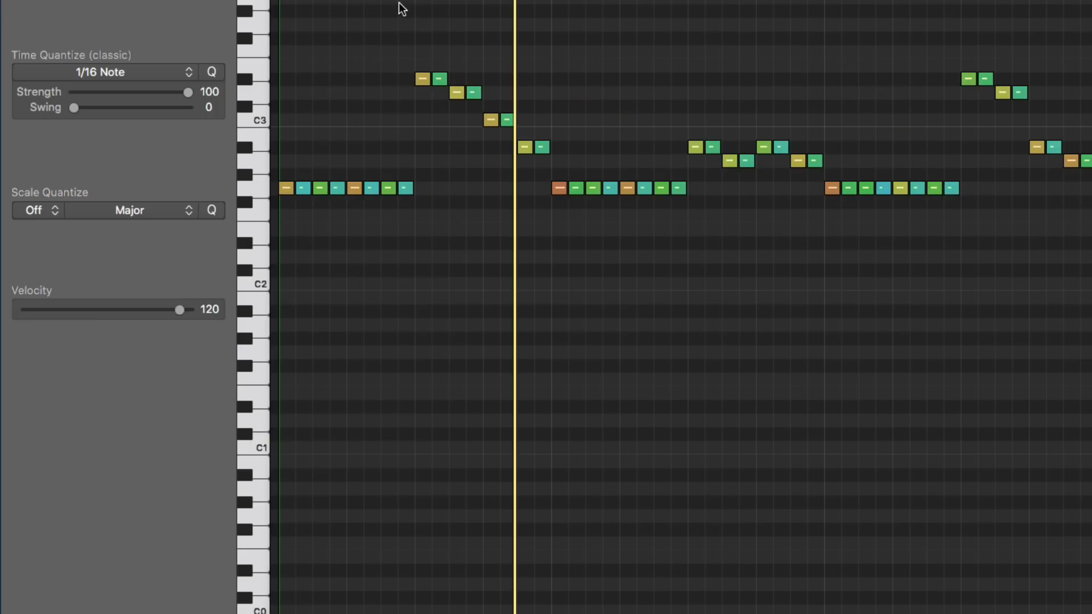
left_click_drag(402, 8, 549, 336)
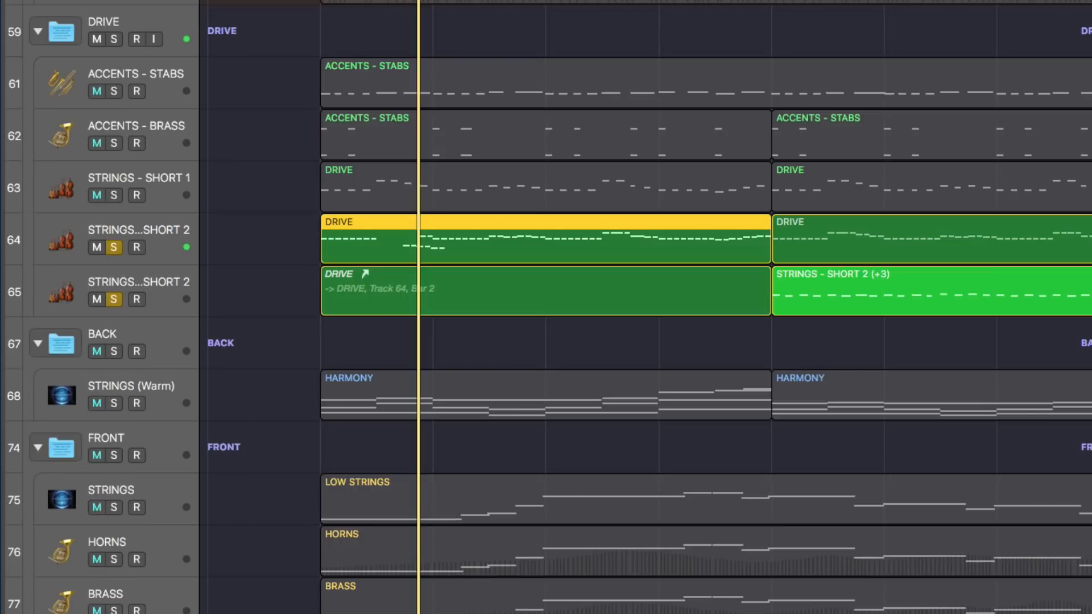
left_click(478, 354)
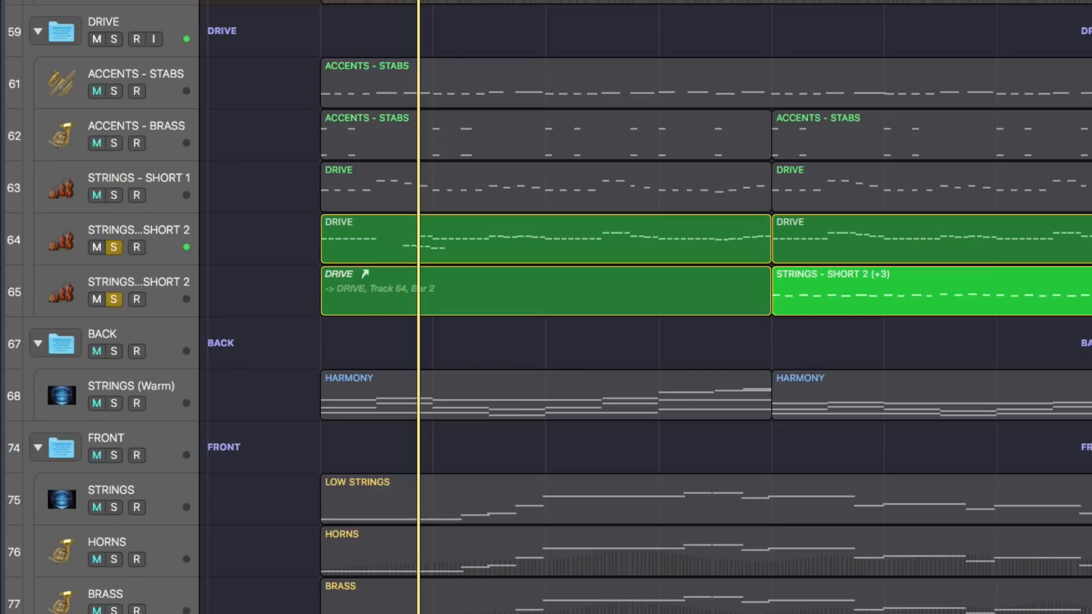
key("Return")
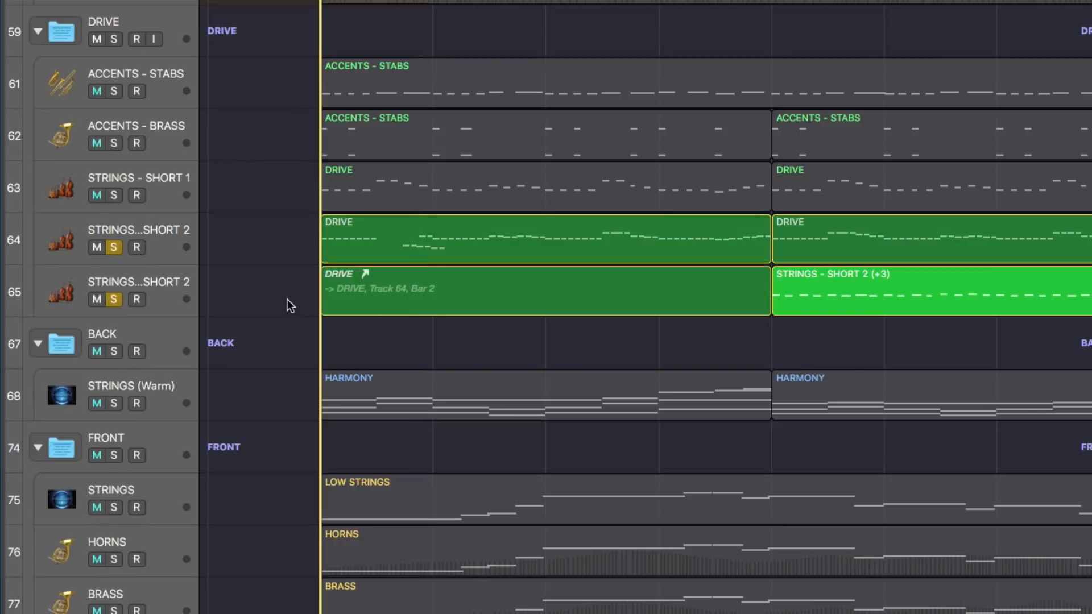
key("space")
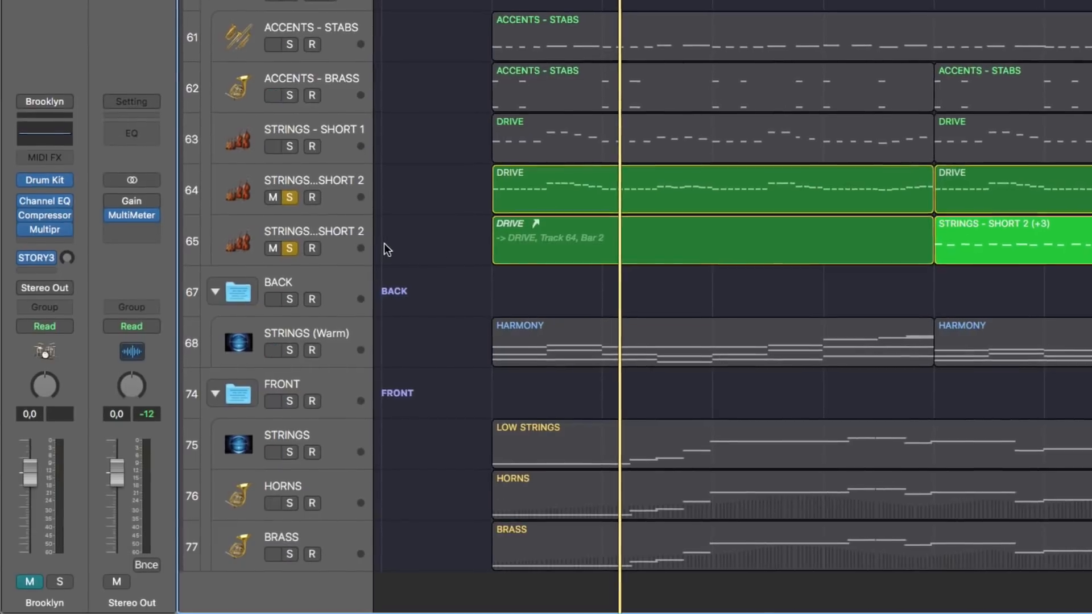
left_click(619, 146)
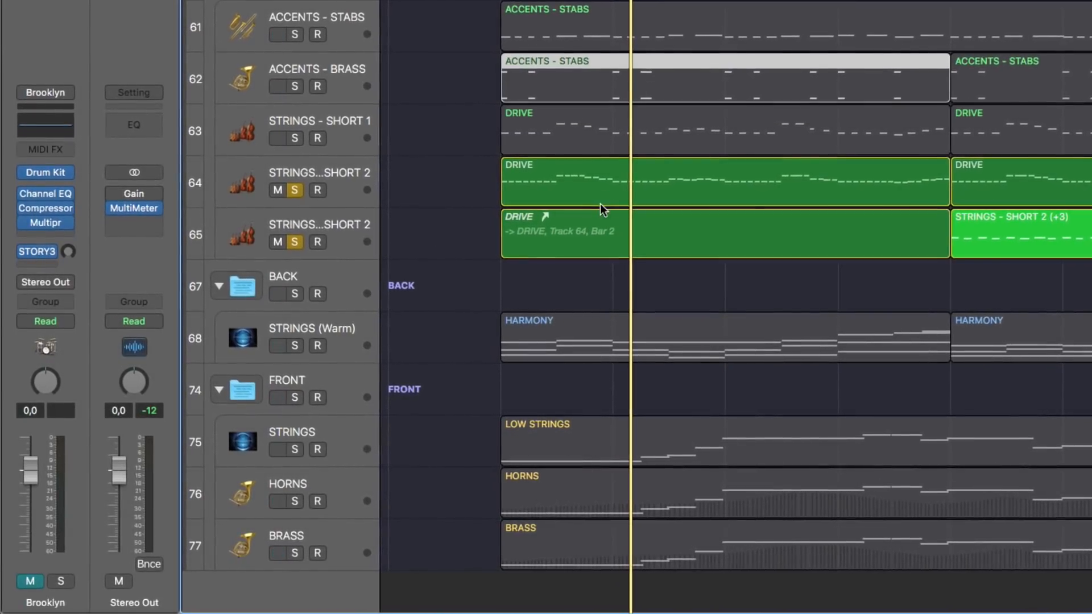
left_click(580, 176)
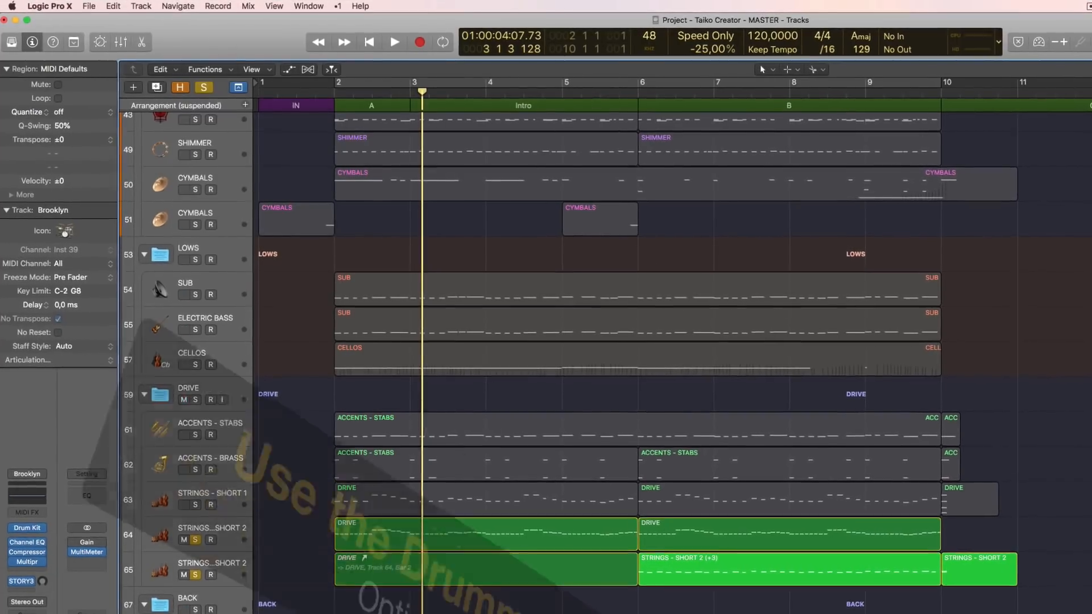
- Solo the Brooklyn drummer track and listen to a short passage of its pattern from bar 3
scroll(855, 418, "up", 10)
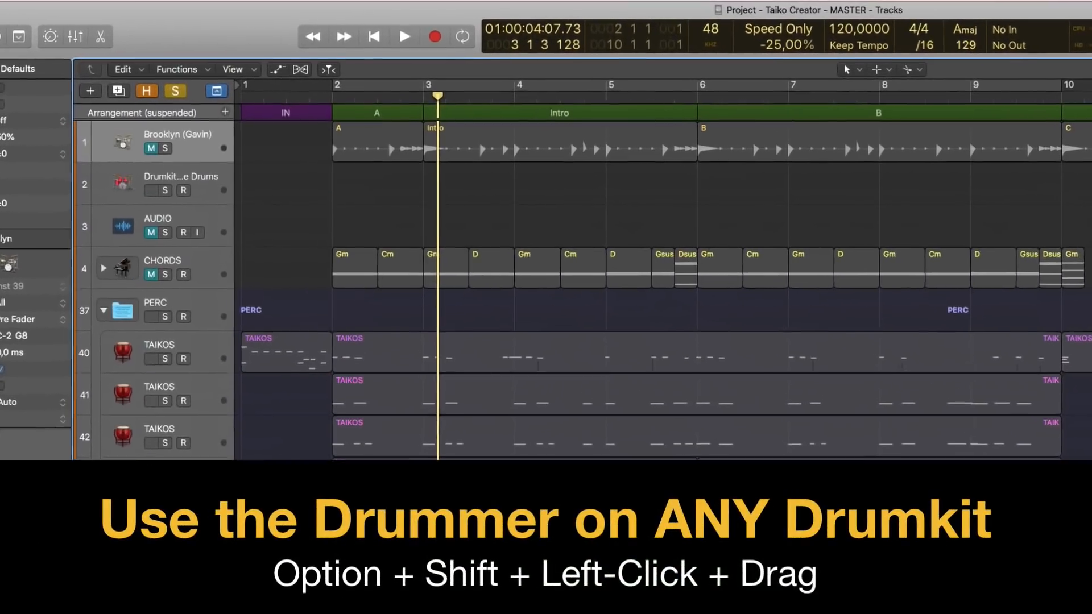
left_click(182, 156)
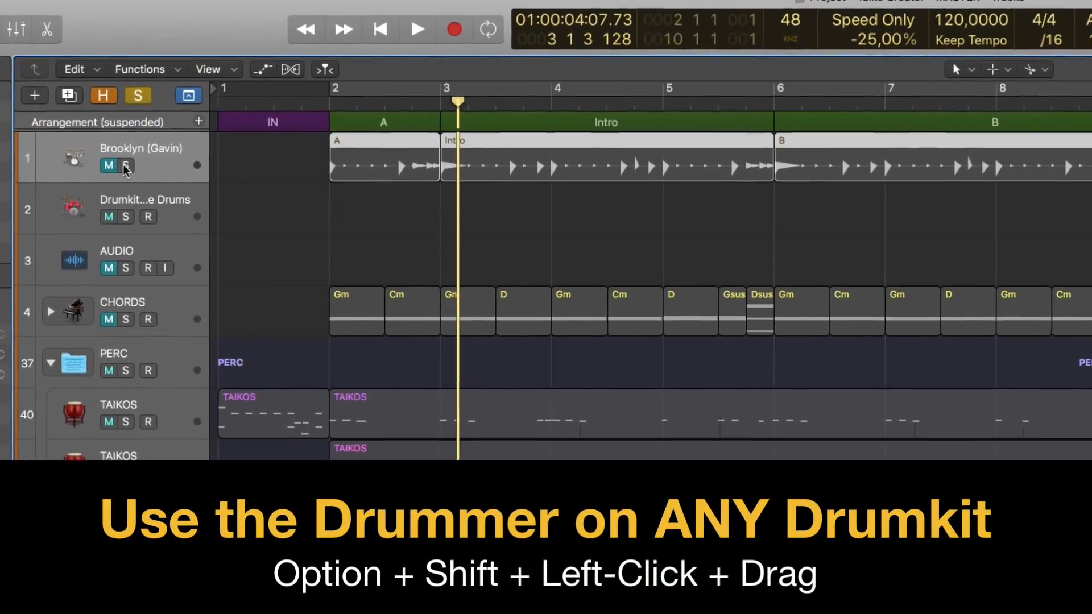
left_click(123, 167)
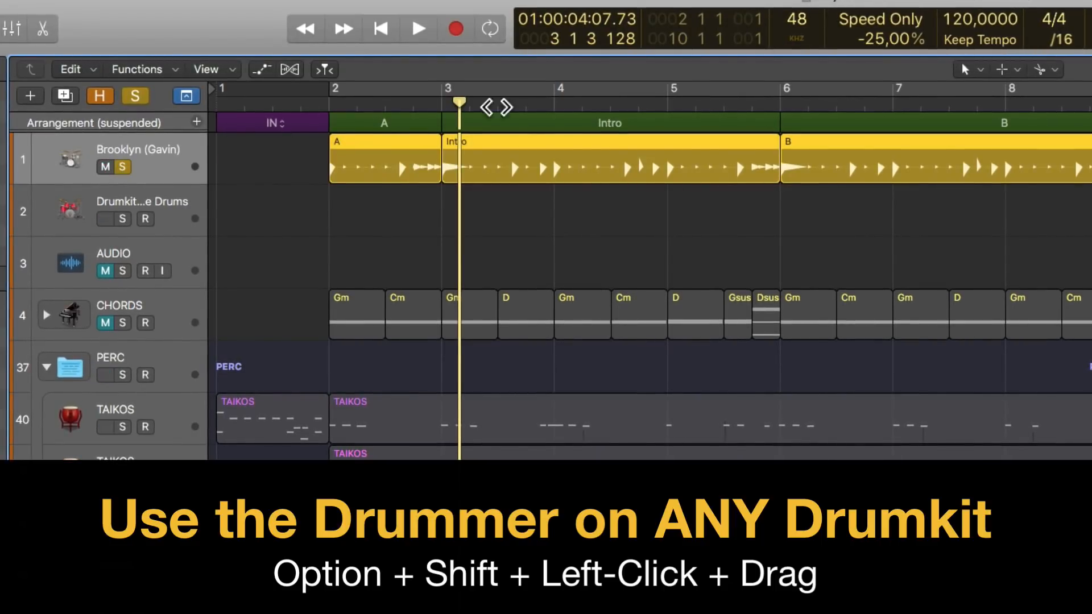
key("space")
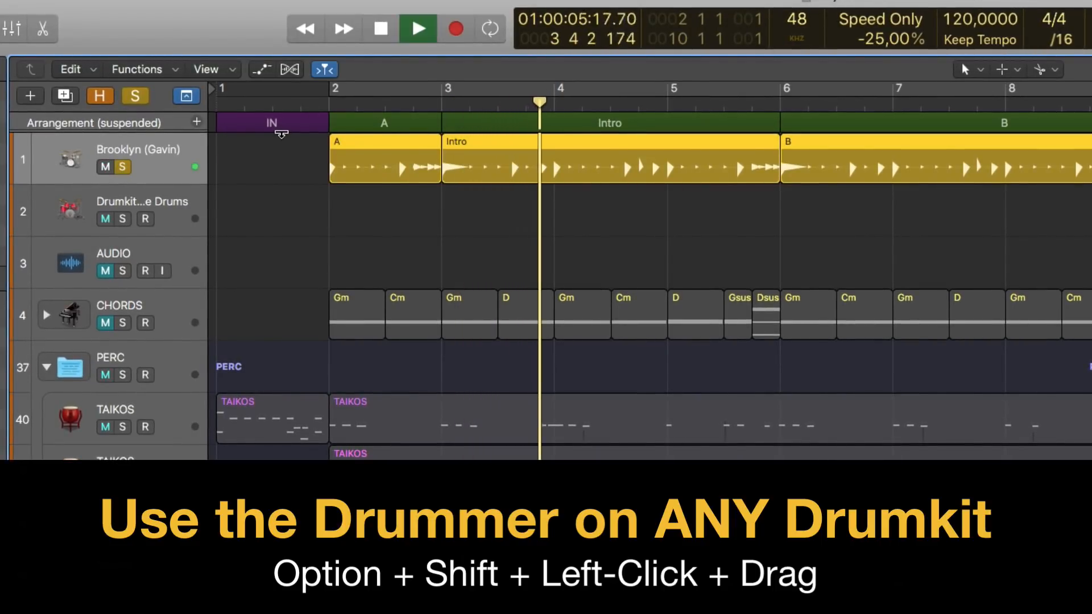
key("space")
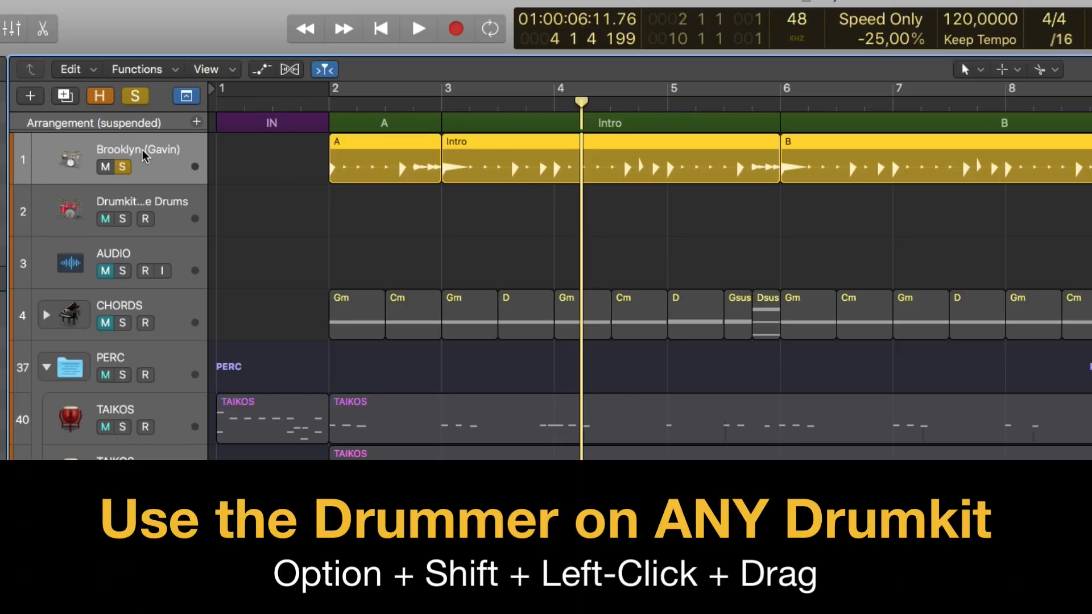
- Solo the Drumkit track instead of Brooklyn to audition its kit, and set the playhead to bar 2
left_click(159, 197)
left_click(123, 168)
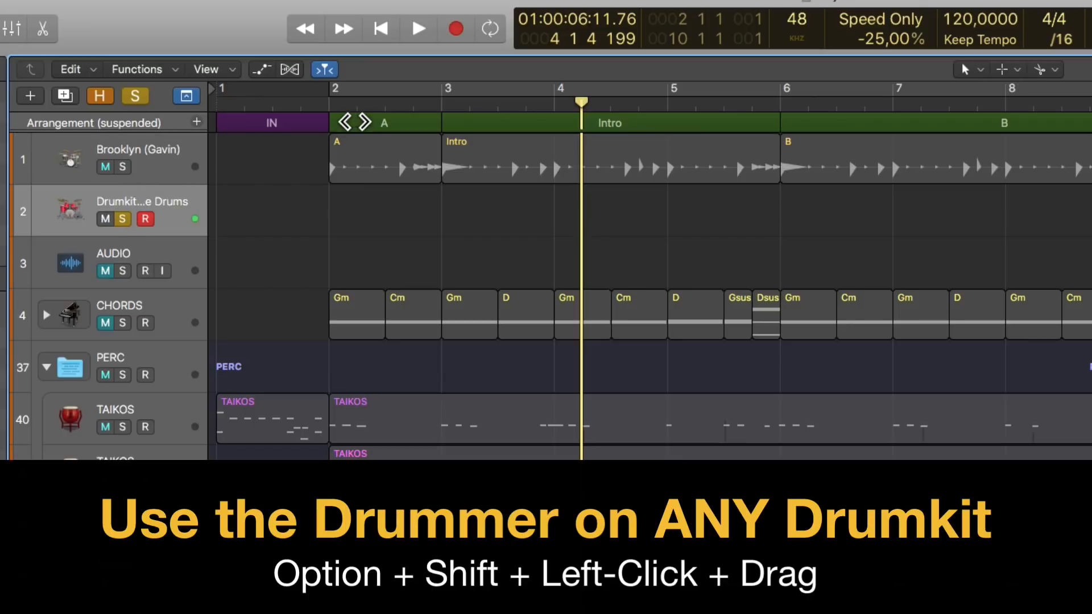
left_click(347, 114)
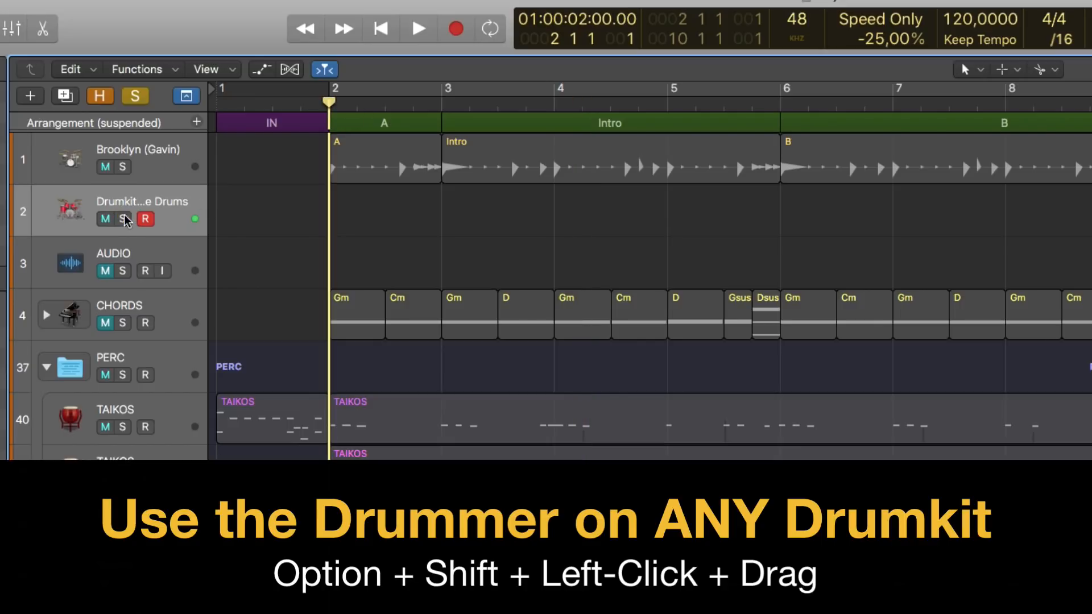
- Create aliases of all the Brooklyn drummer regions at the same positions on the Drumkit track
left_click(122, 167)
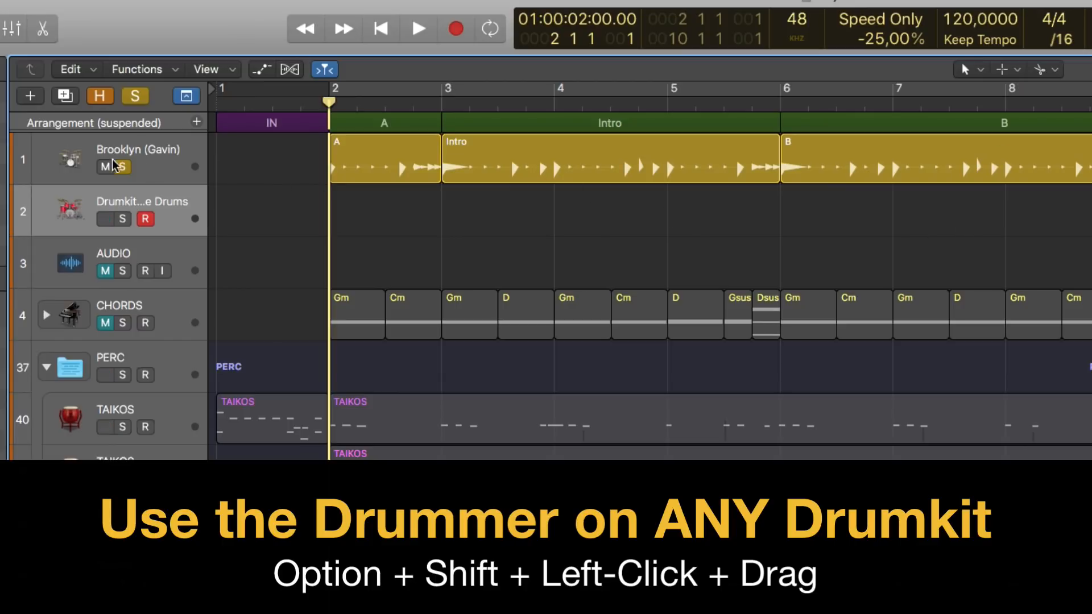
left_click(152, 171)
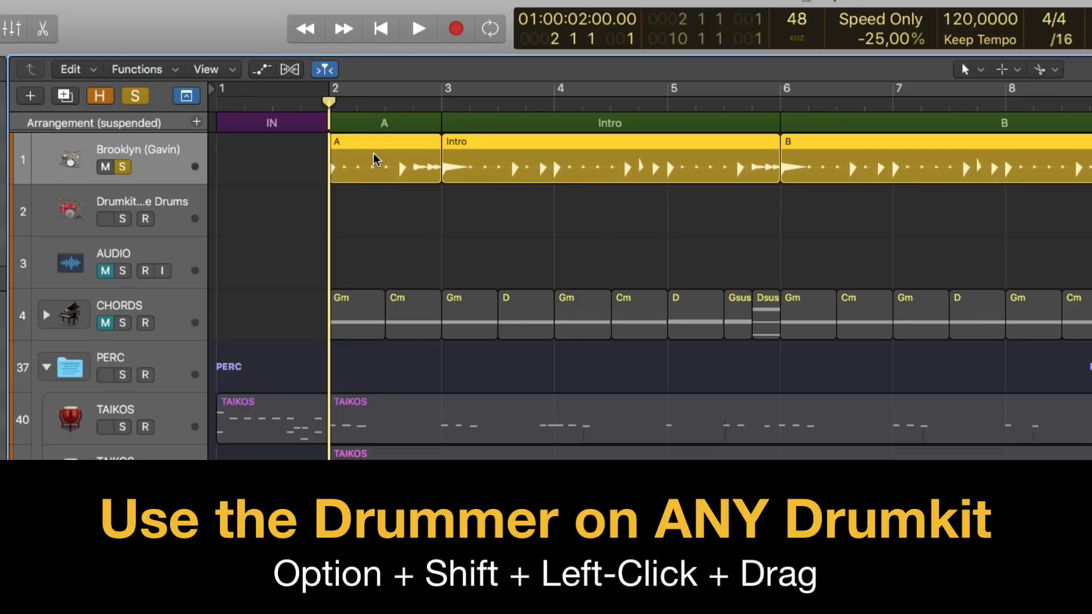
left_click_drag(374, 159, 376, 216)
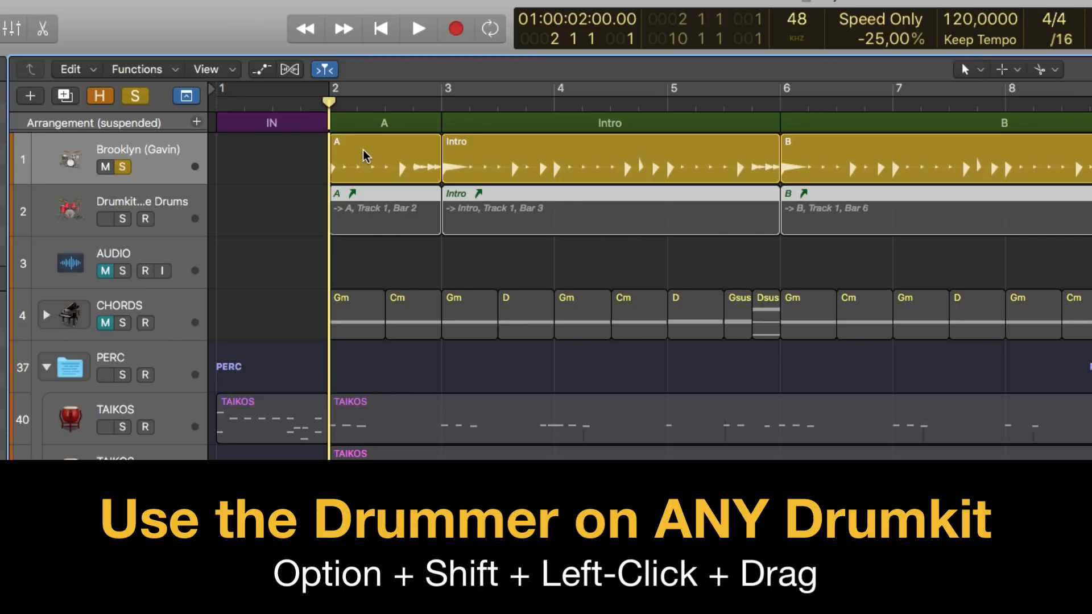
- Solo the Drumkit track instead of Brooklyn and play its aliased drummer regions from bar 2
left_click(123, 167)
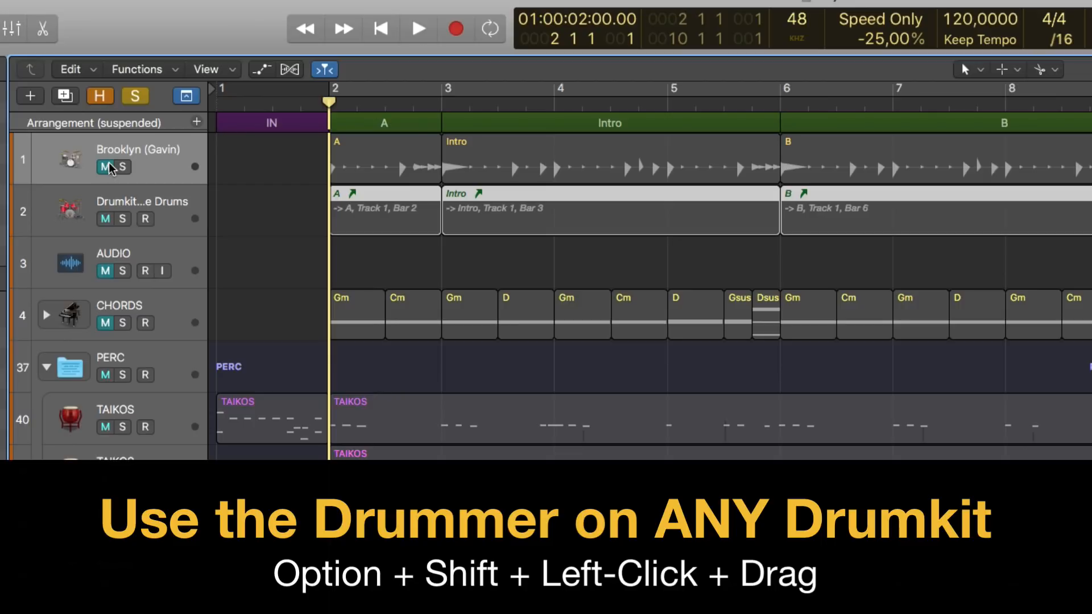
left_click(122, 219)
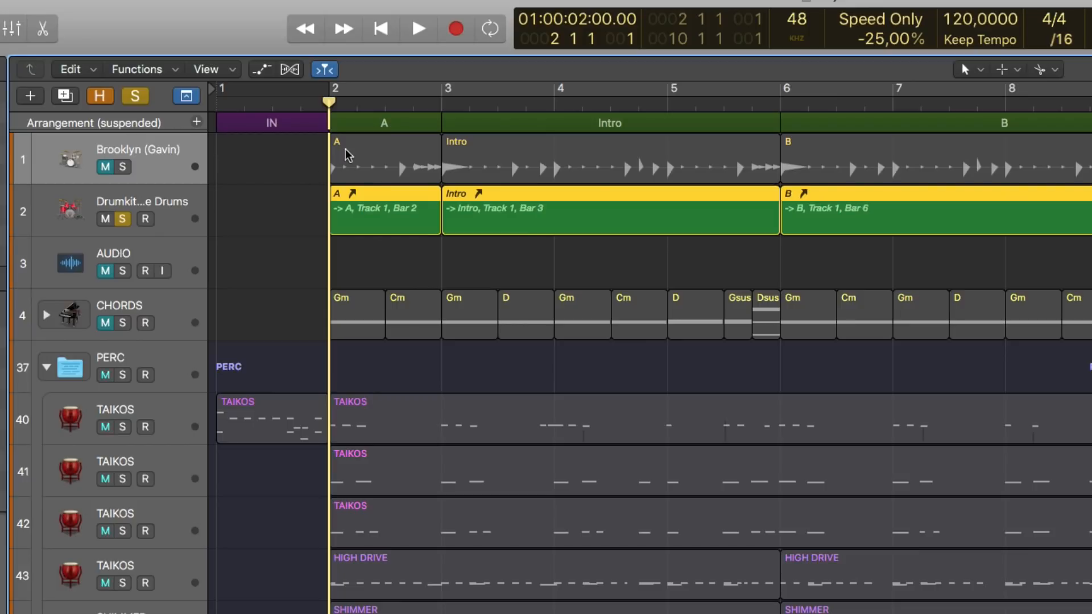
key("space")
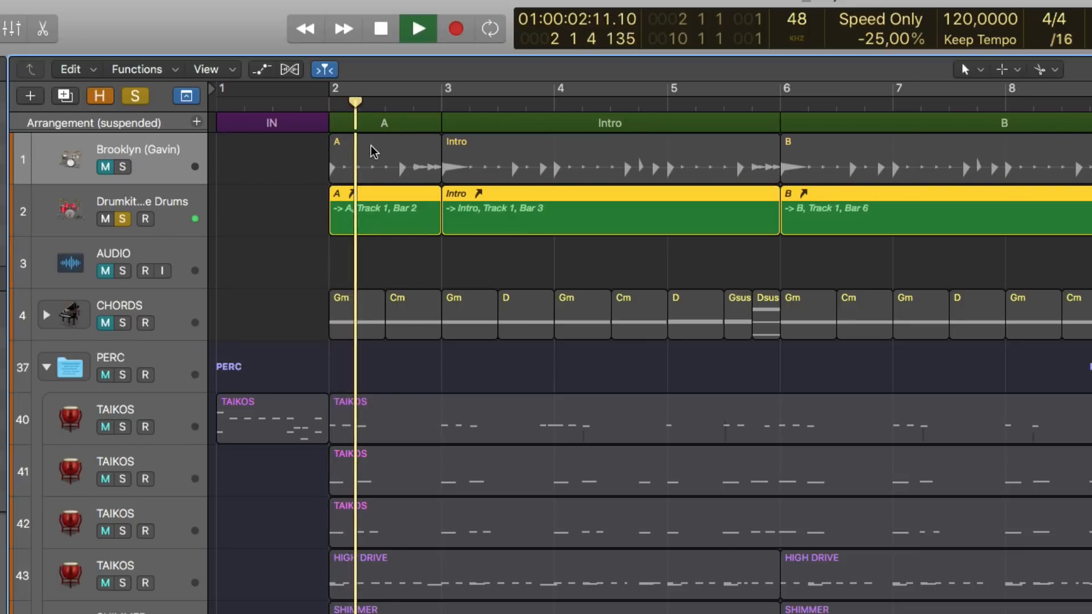
key("space")
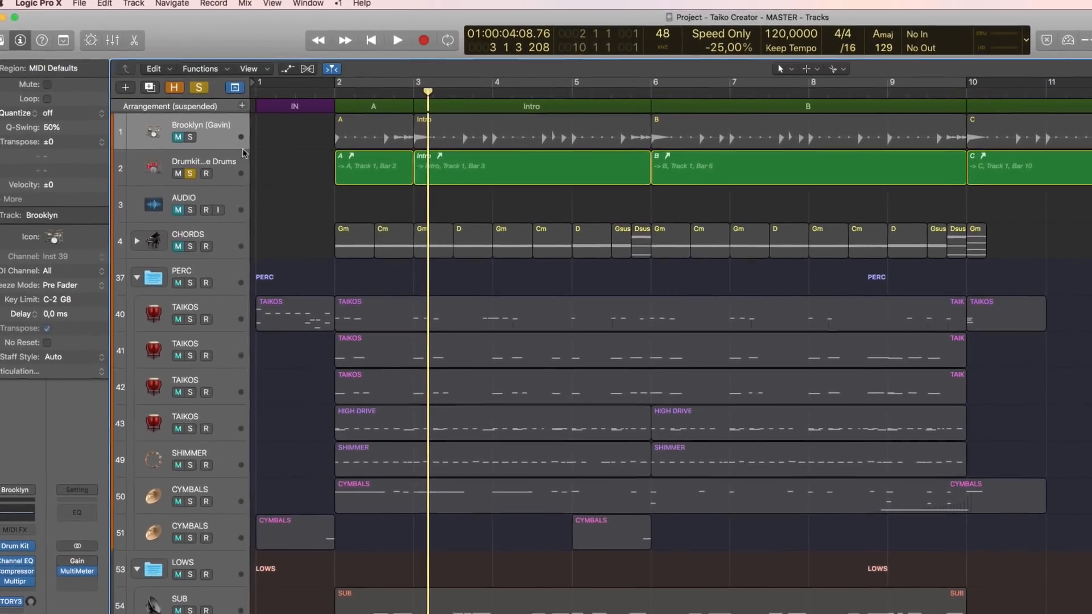
left_click(227, 163)
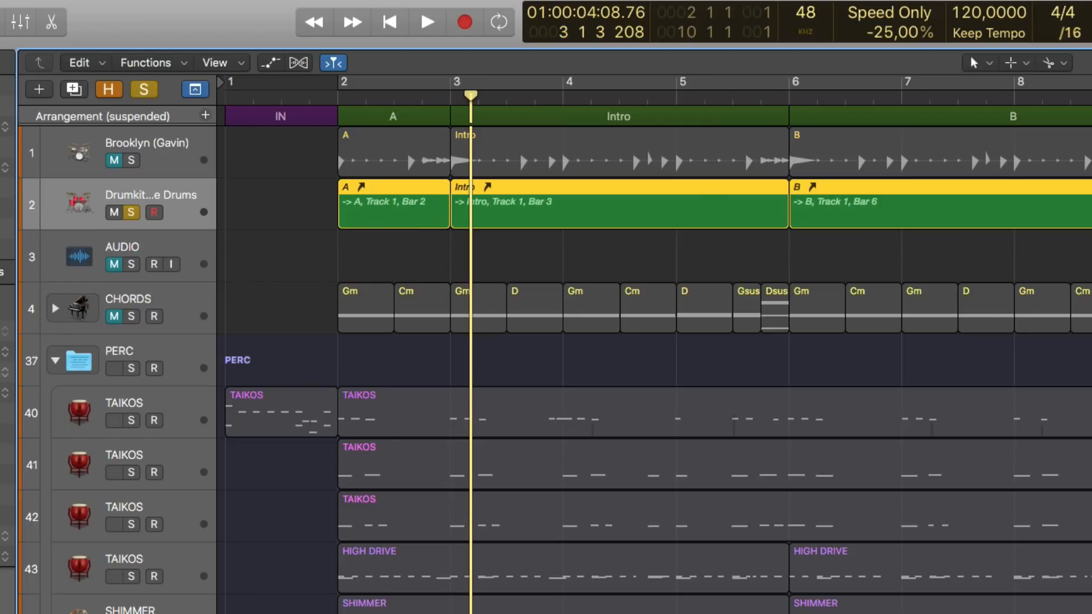
- Unsolo the second STRINGS - SHORT 2 track (65) in the DRIVE folder and delete its aliased DRIVE region at bar 2
left_click(580, 152)
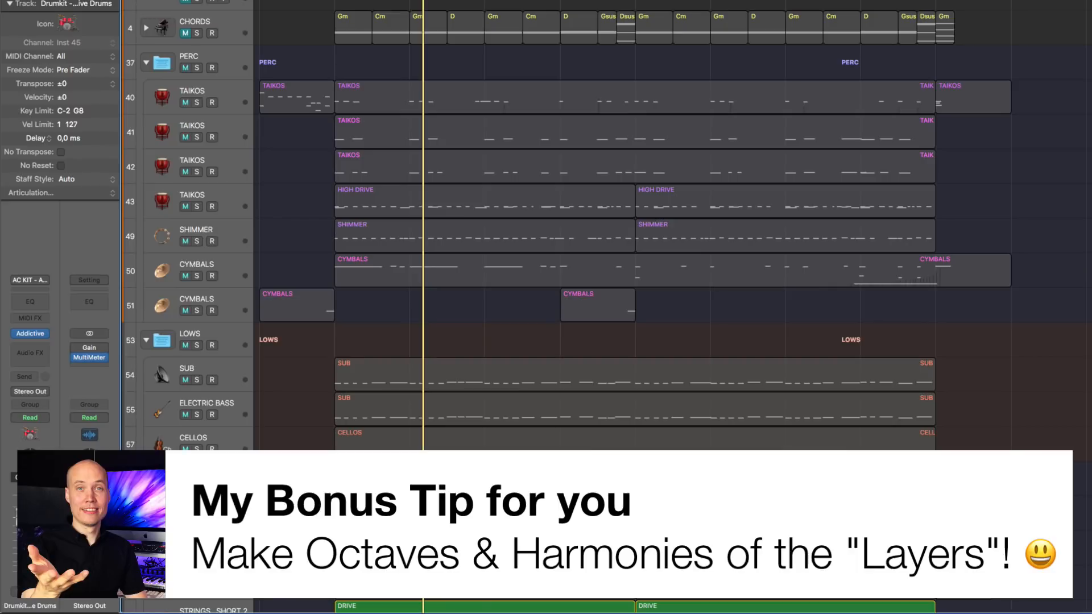
scroll(207, 384, "down", 10)
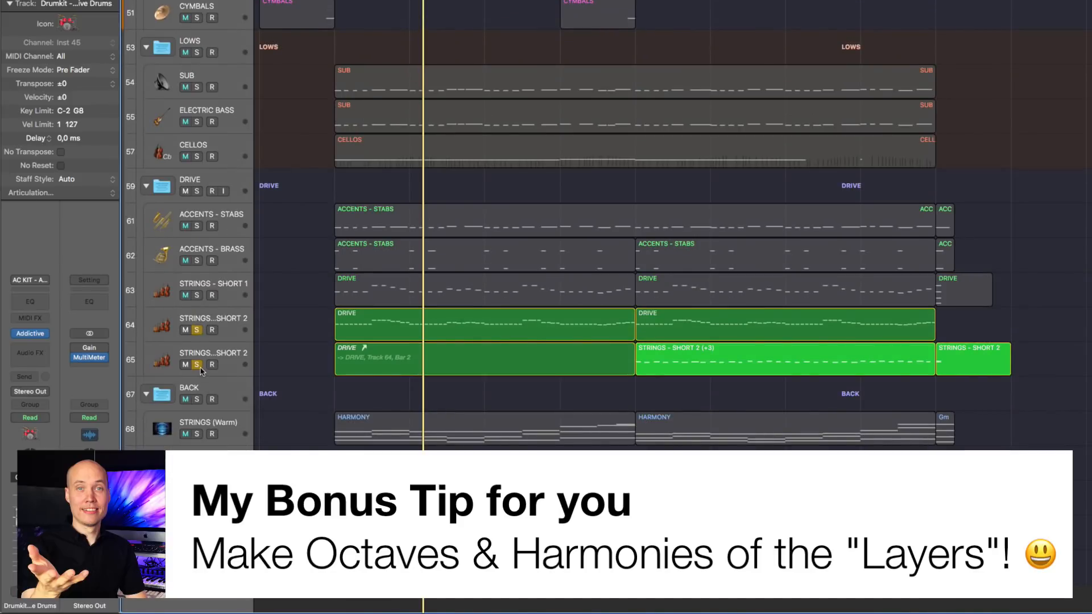
left_click(199, 366)
left_click(477, 366)
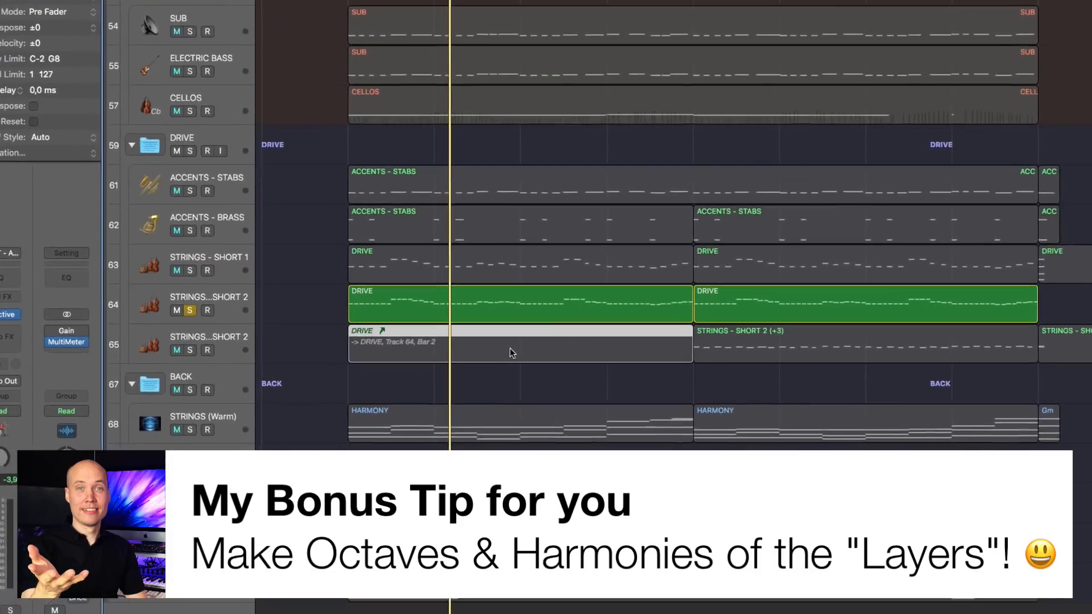
key("Delete")
- Select the first DRIVE region on track 64 and listen to a short passage of it
left_click(393, 331)
key("space")
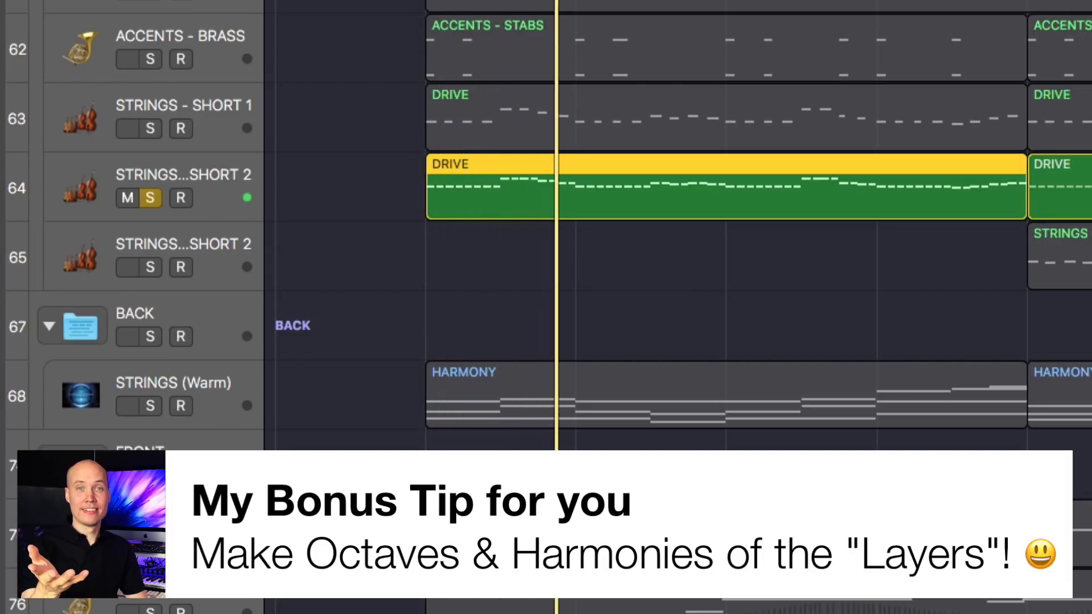
key("space")
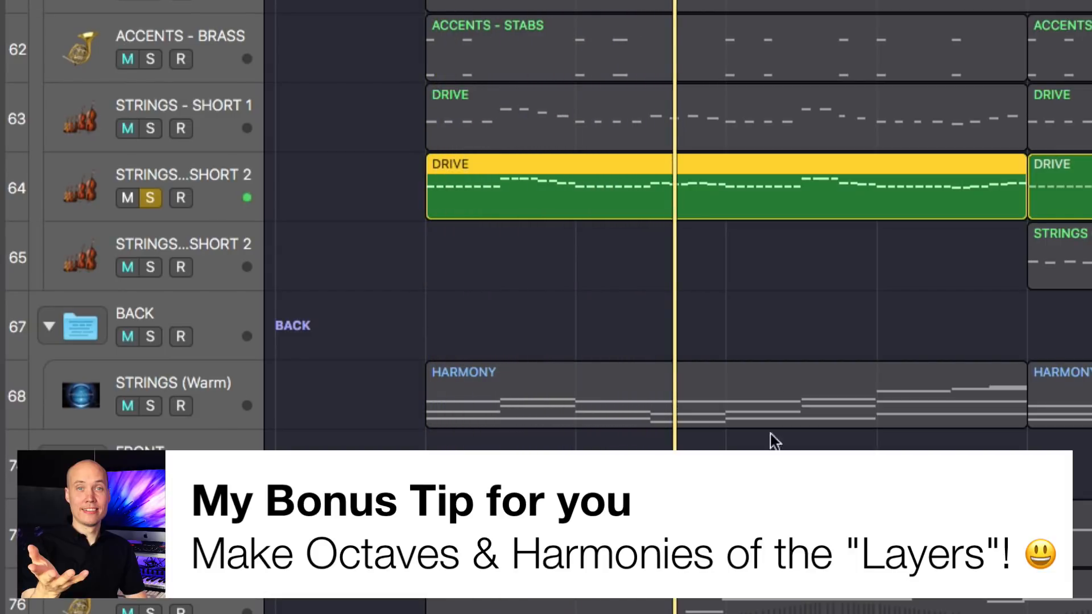
- Create an alias of the first DRIVE region at the same position on track 65, and solo that track to play both string layers together
left_click(567, 226)
left_click(565, 192)
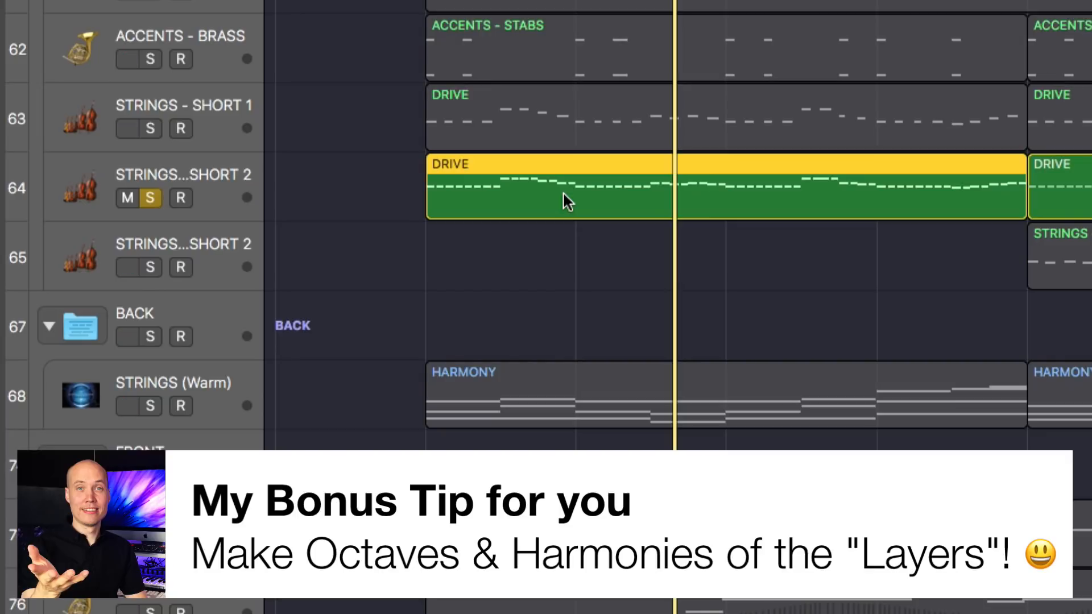
left_click_drag(563, 187, 560, 250)
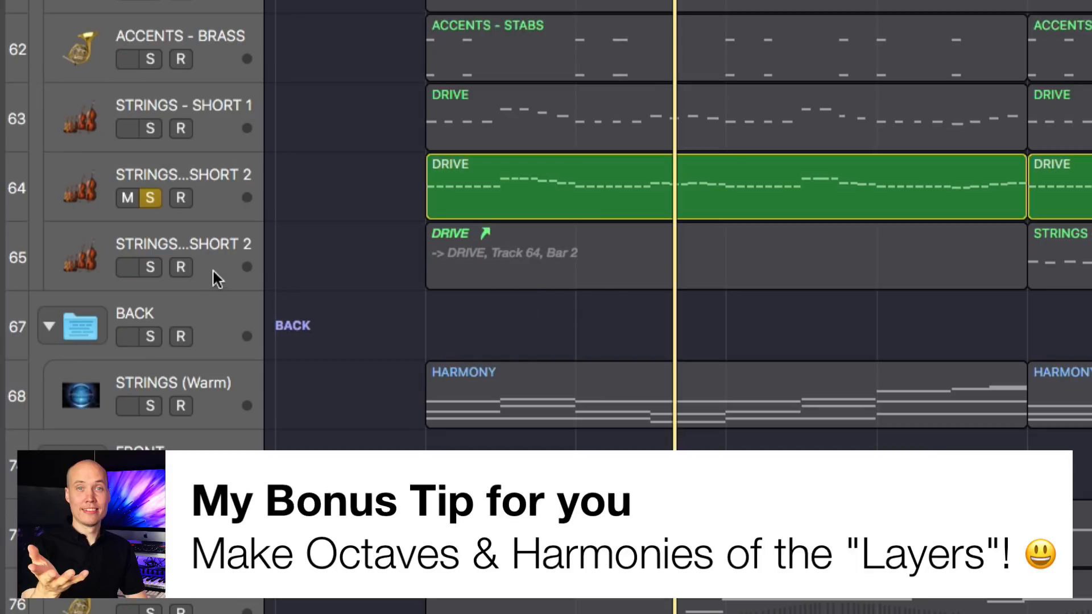
left_click(155, 266)
key("space")
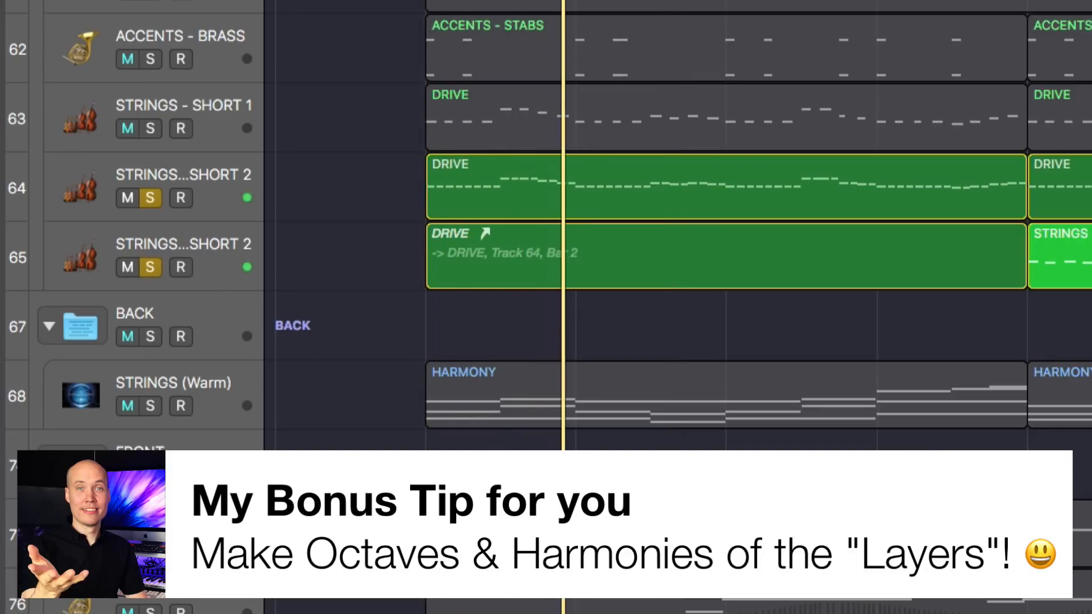
- Transpose all three regions on the second STRINGS - SHORT 2 track (65) by +12 semitones
left_click(223, 249)
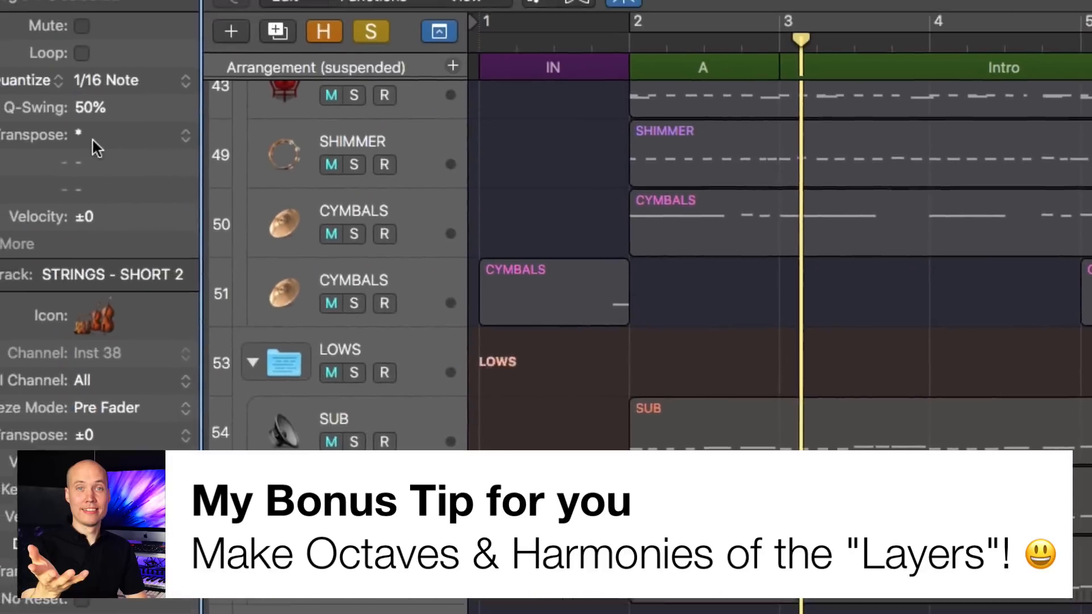
double_click(93, 140)
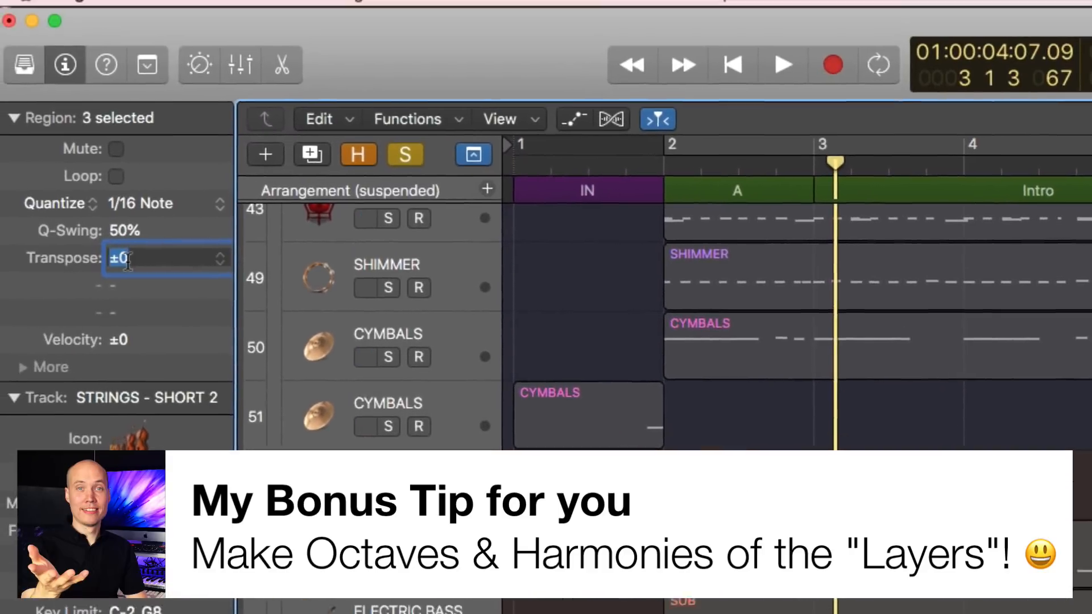
type("12")
key("Return")
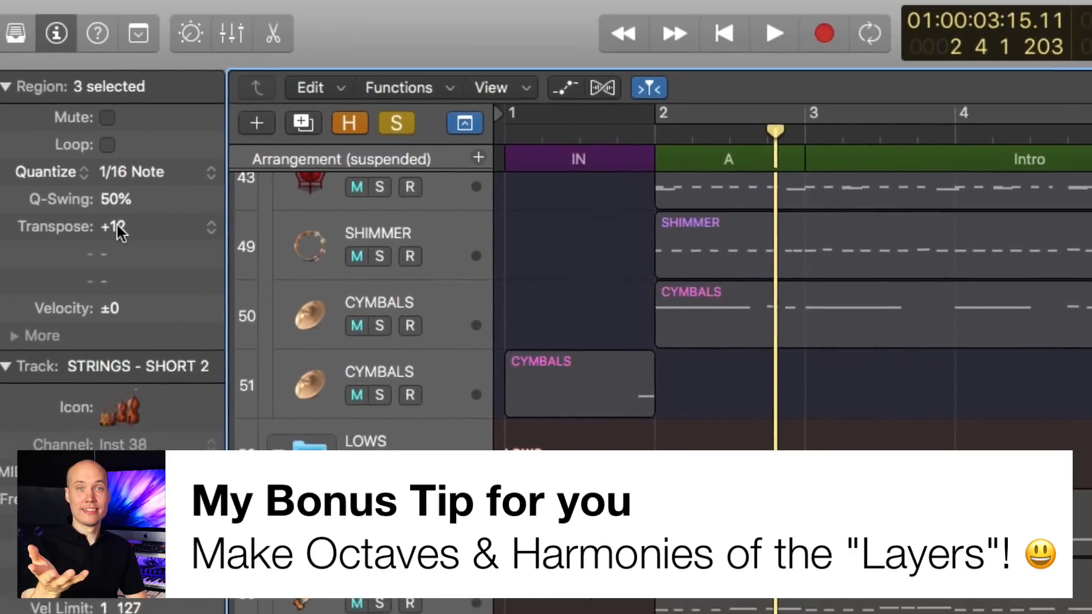
- Set the transposition of track 65's regions to -12 semitones and play both string layers from bar 2
double_click(62, 34)
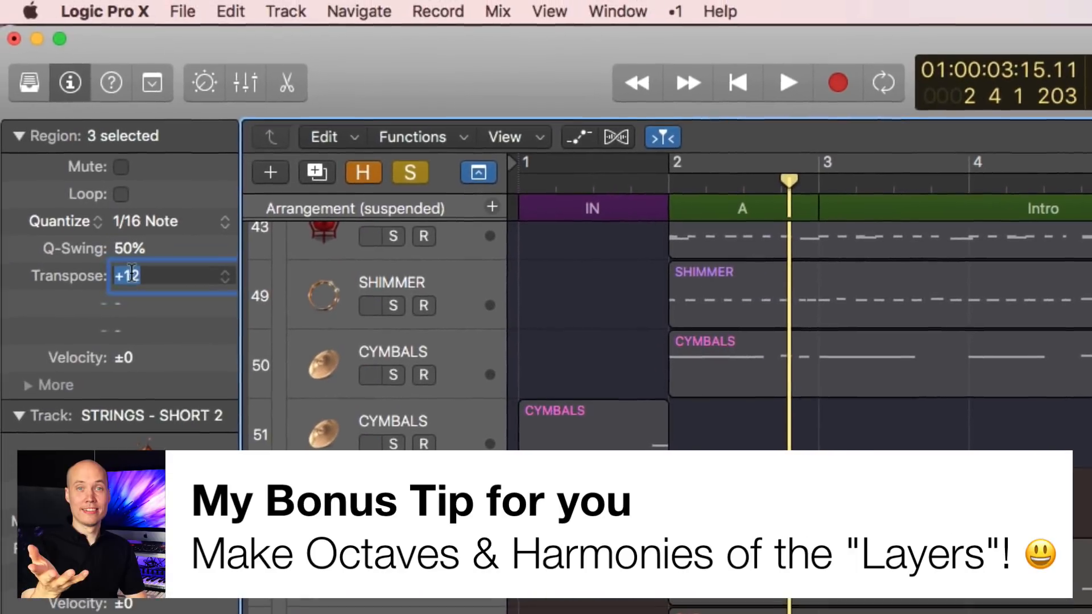
type("-12")
key("Return")
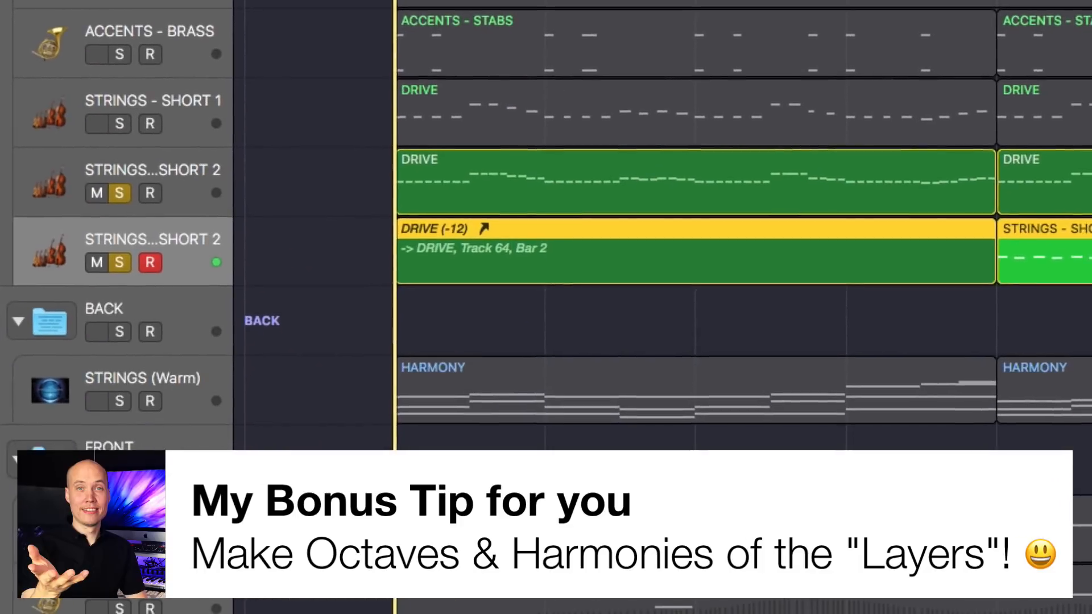
key("space")
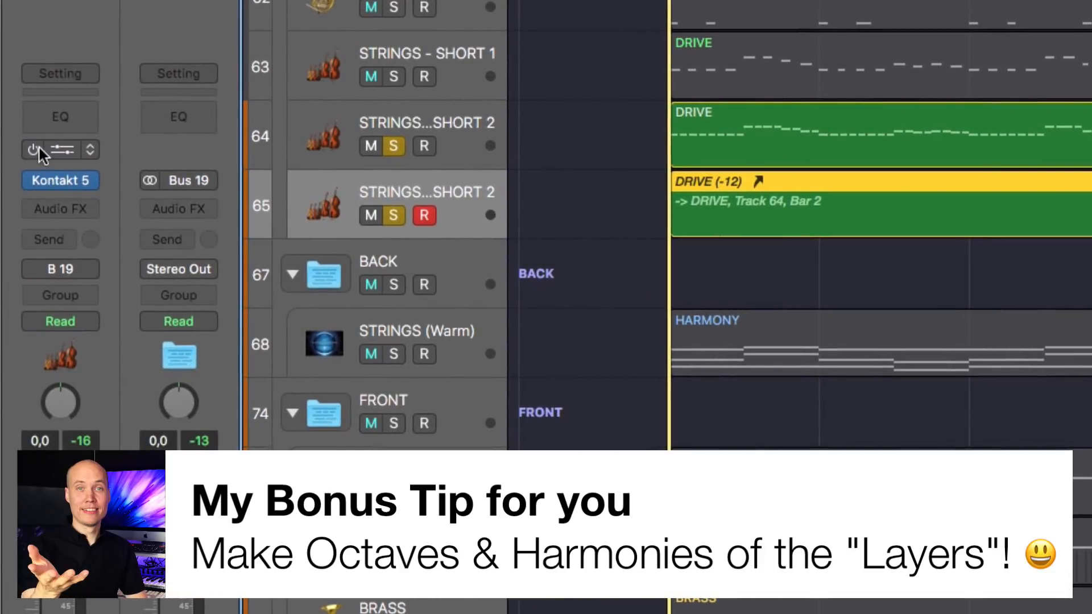
- Enable the Transposer MIDI effect on track 65, open it and load its Can't Go Wrong preset
left_click(34, 149)
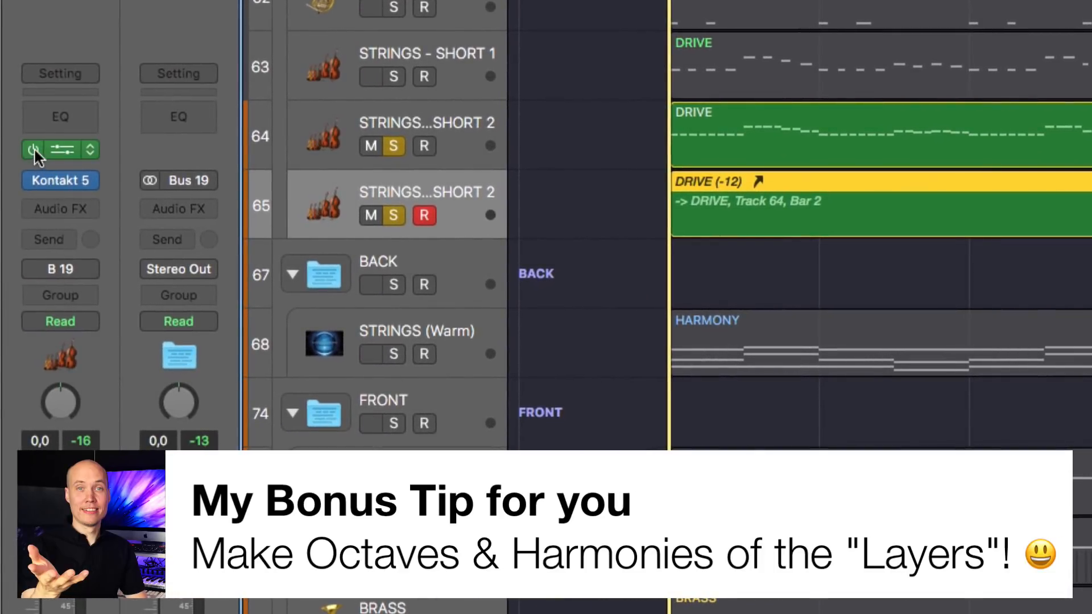
left_click(63, 149)
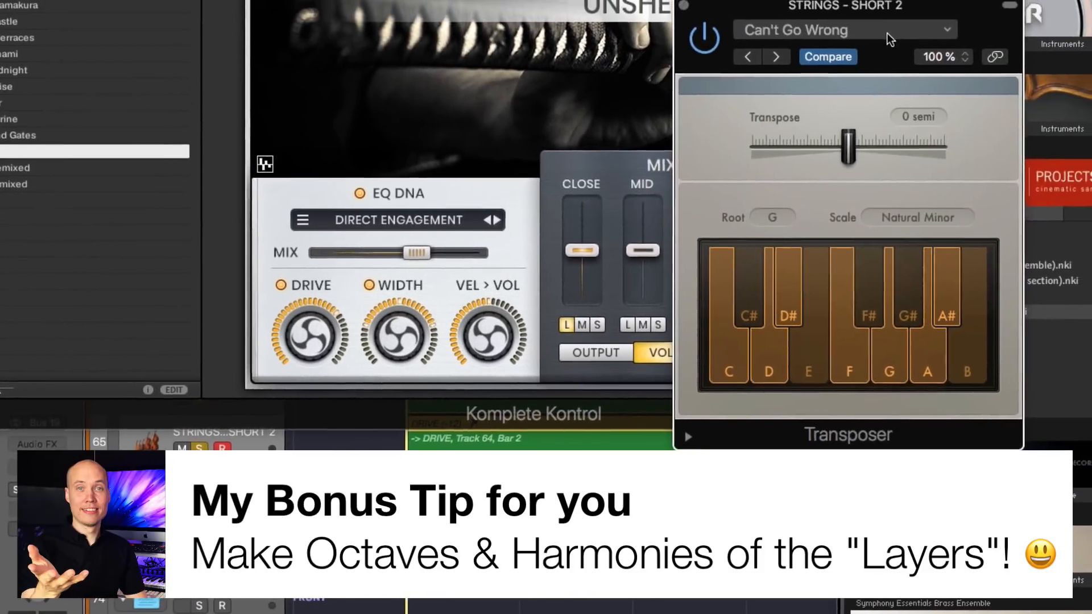
left_click(887, 32)
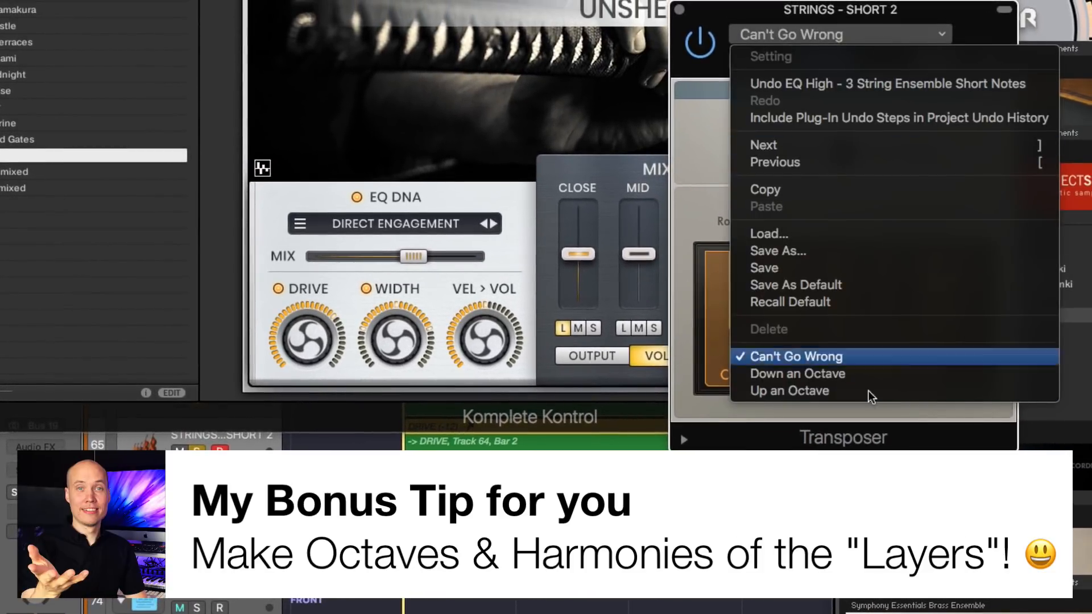
left_click(841, 356)
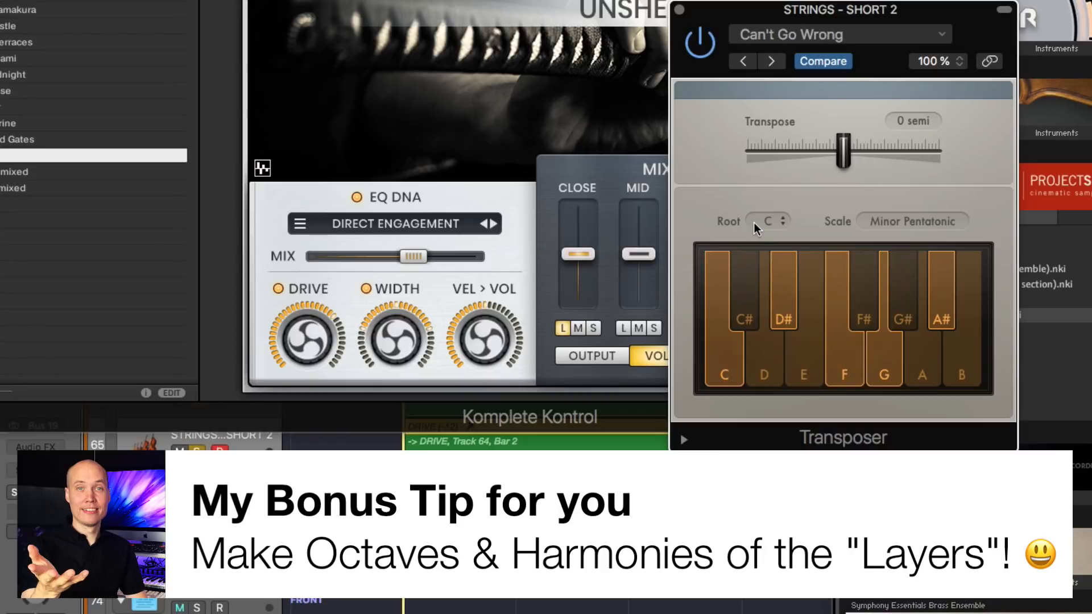
- Set the Transposer's root to G and scale to Natural Minor, and set the transposition of track 65's regions to -3
left_click(776, 219)
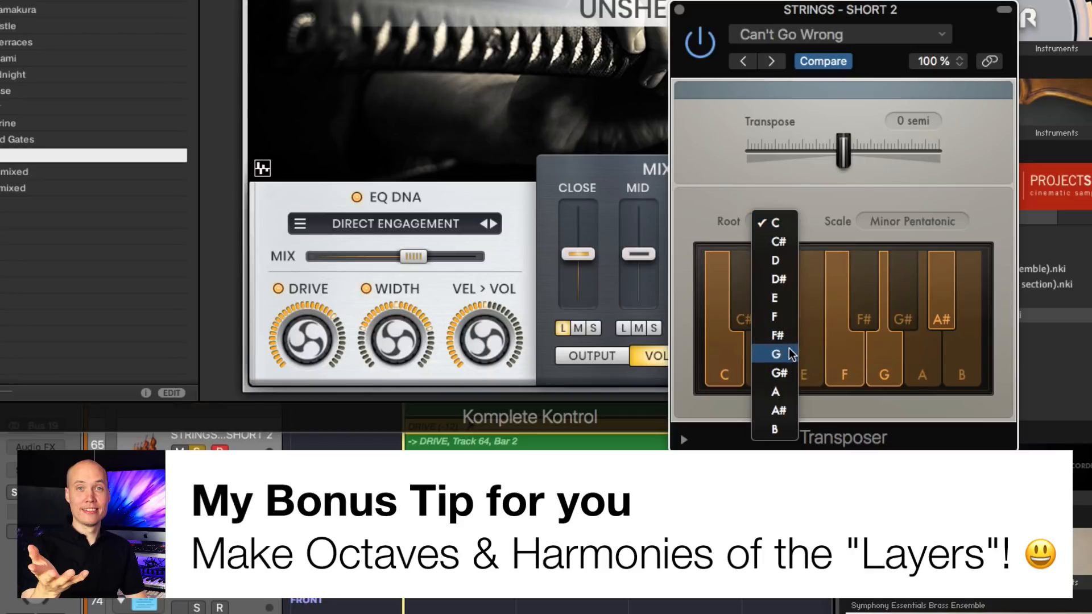
left_click(916, 222)
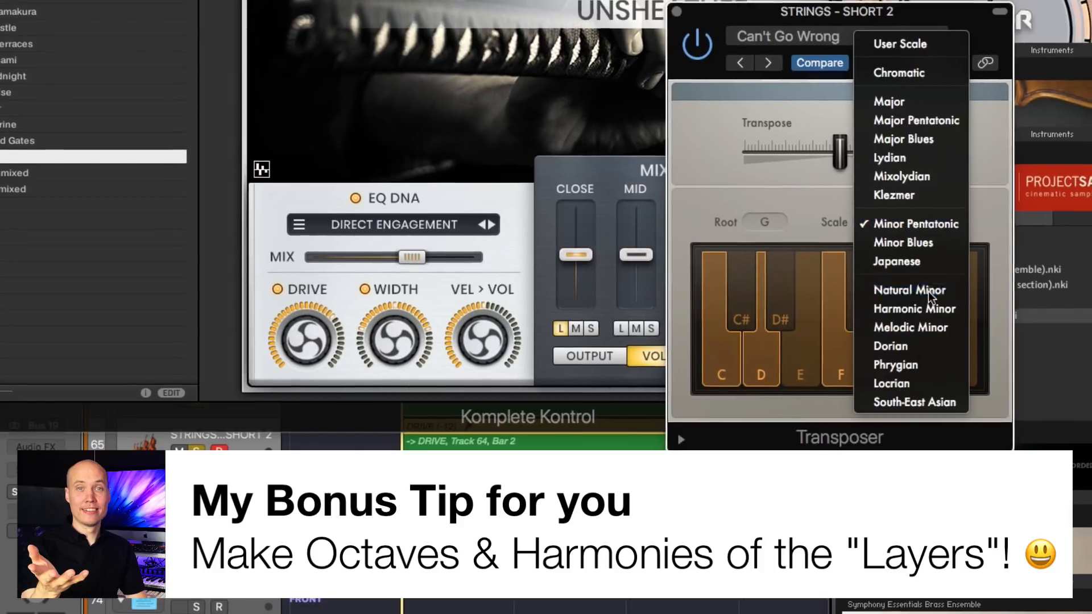
left_click(913, 289)
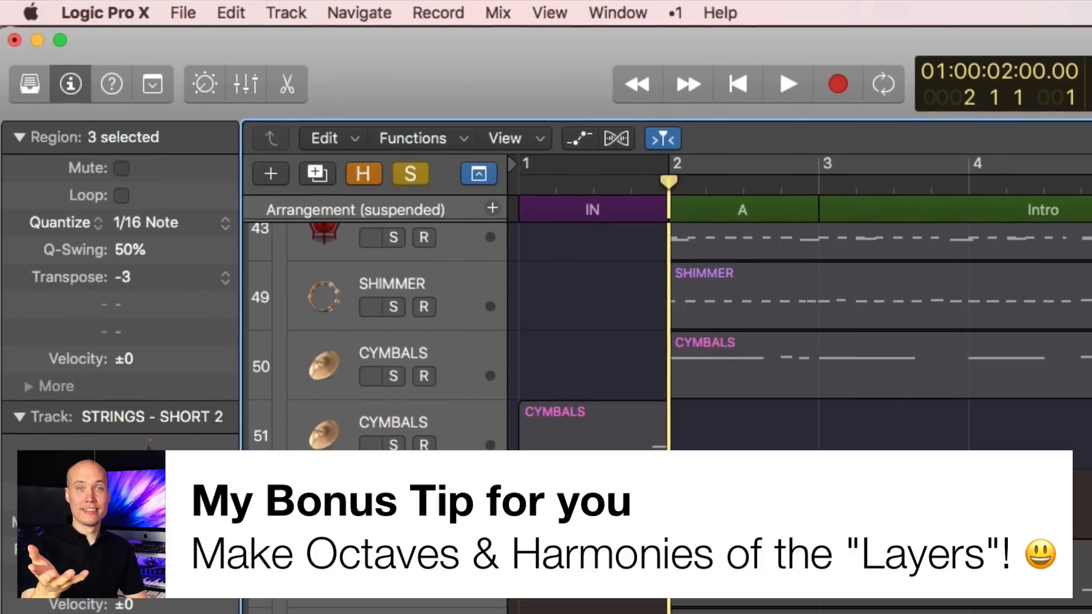
- Select the source DRIVE region on track 64 and its transposed alias on track 65 in turn to compare the harmony layer
left_click(460, 452)
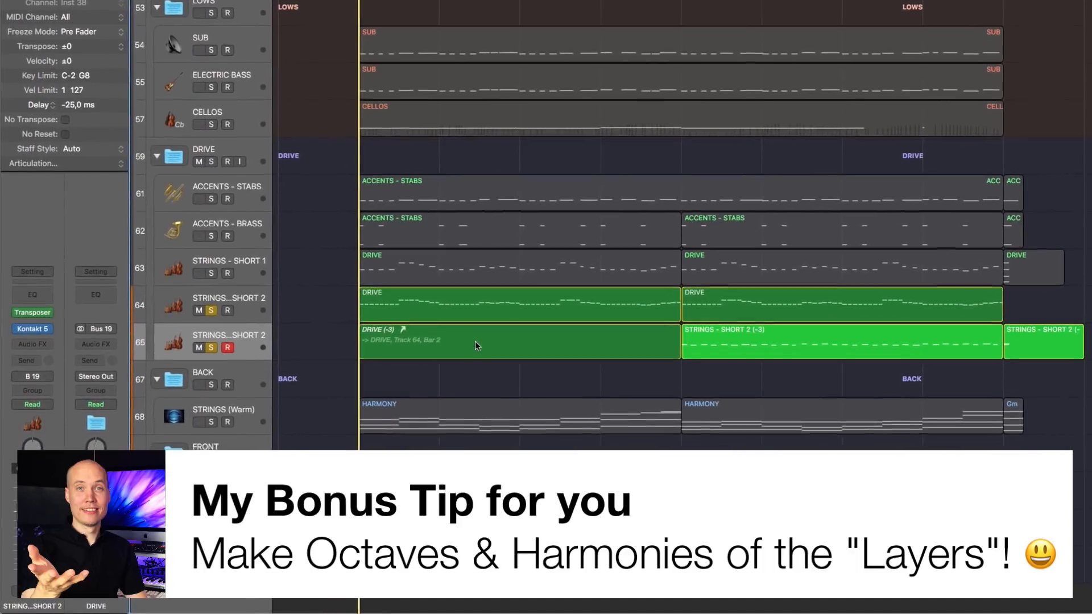
left_click(418, 301)
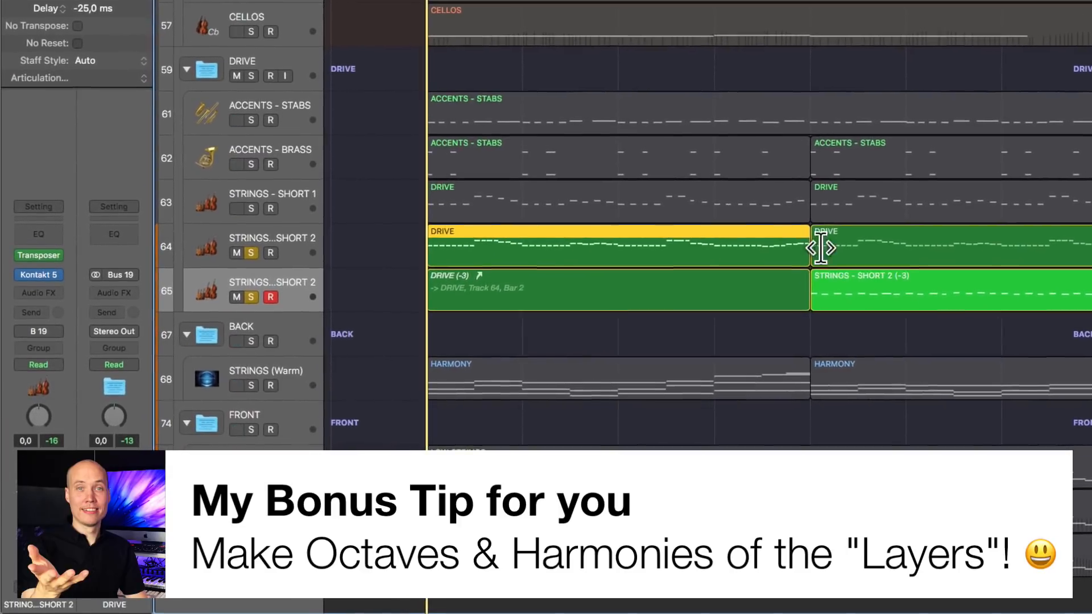
left_click(553, 286)
left_click(551, 319)
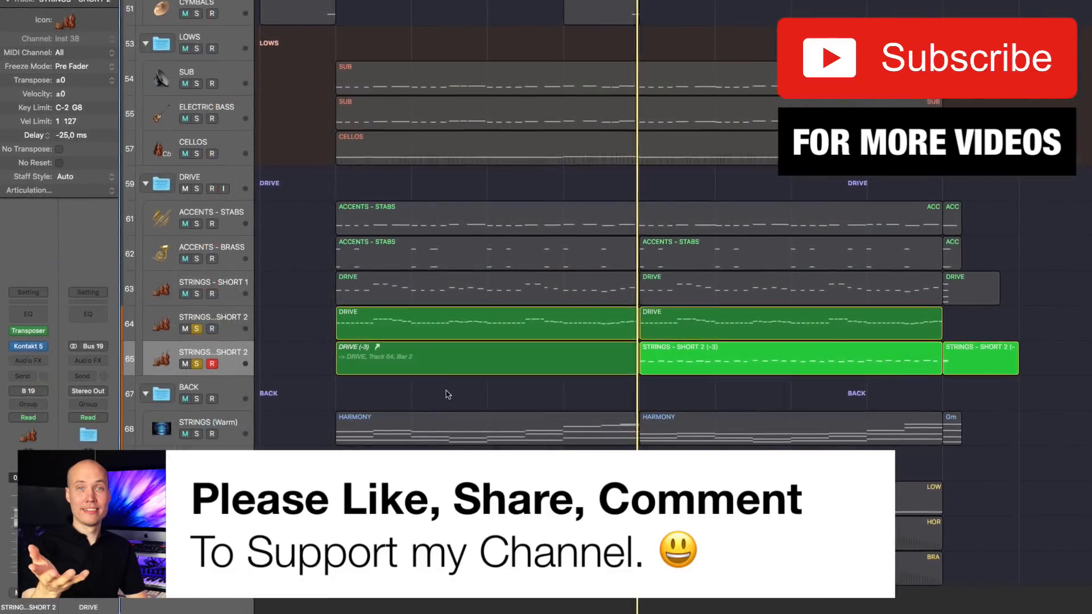
left_click(575, 289)
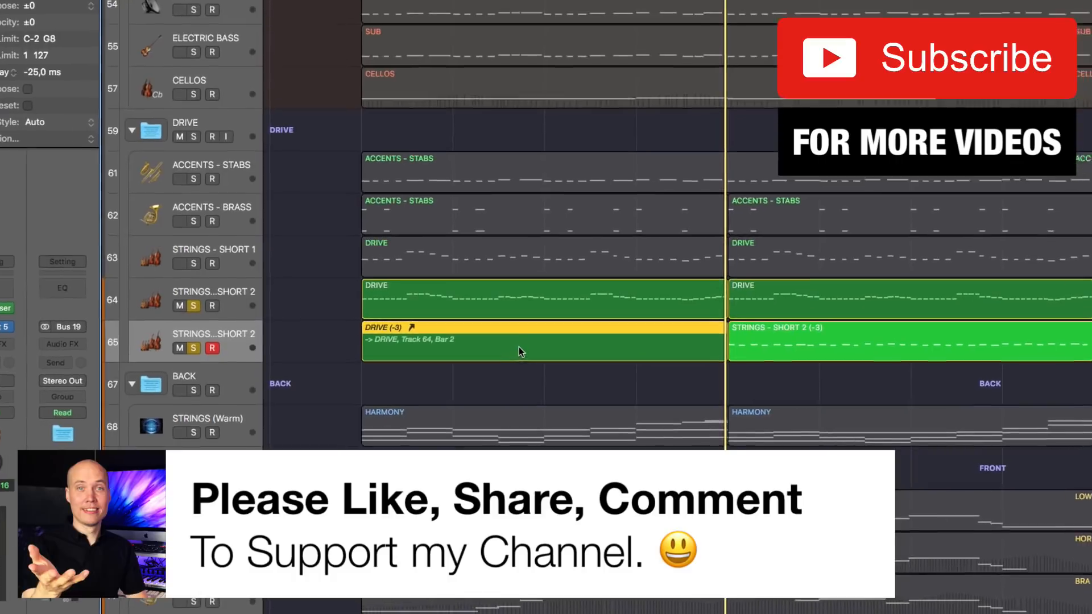